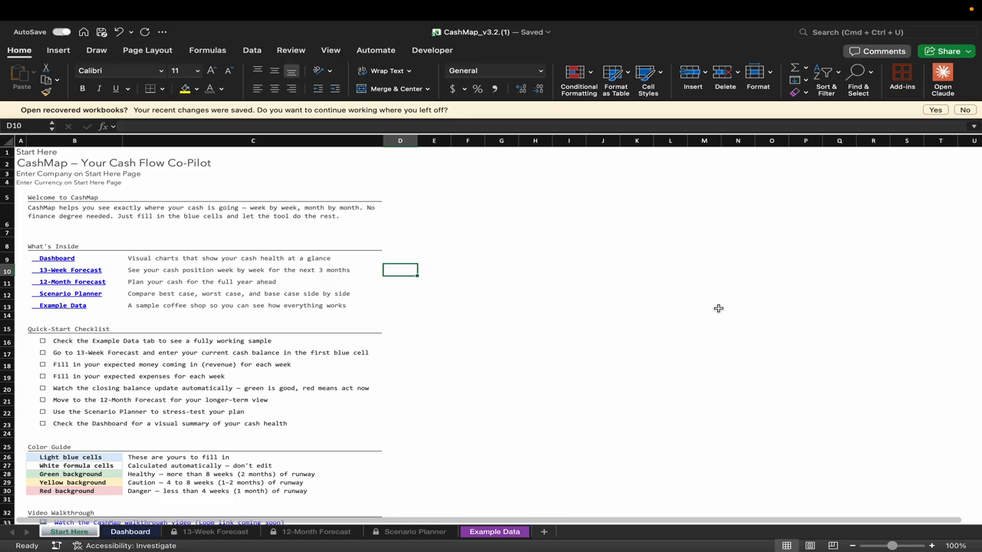
- Enter "ABC Company" as the company and "USD" as the currency on the Start Here sheet
click(46, 176)
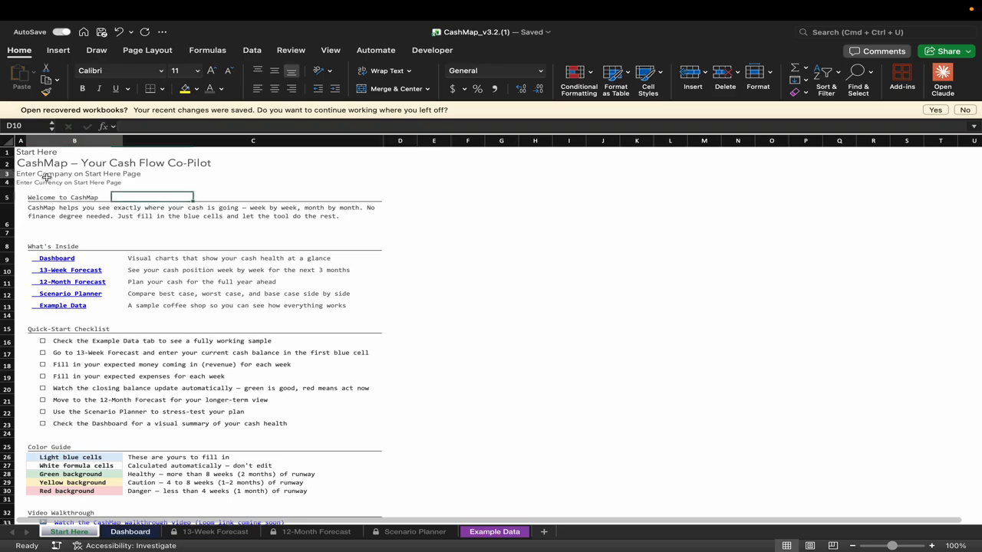
text(ABC)
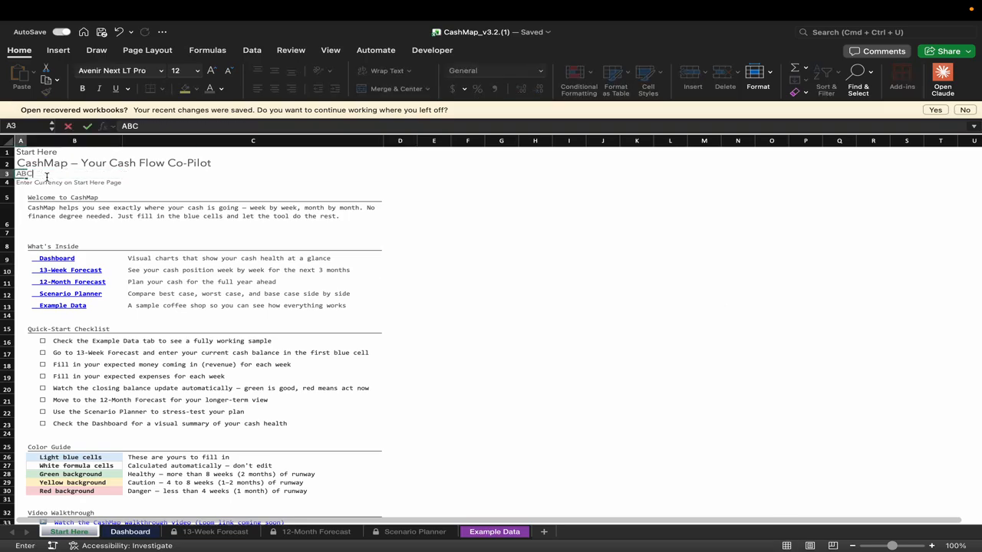
text( Company)
key(Return)
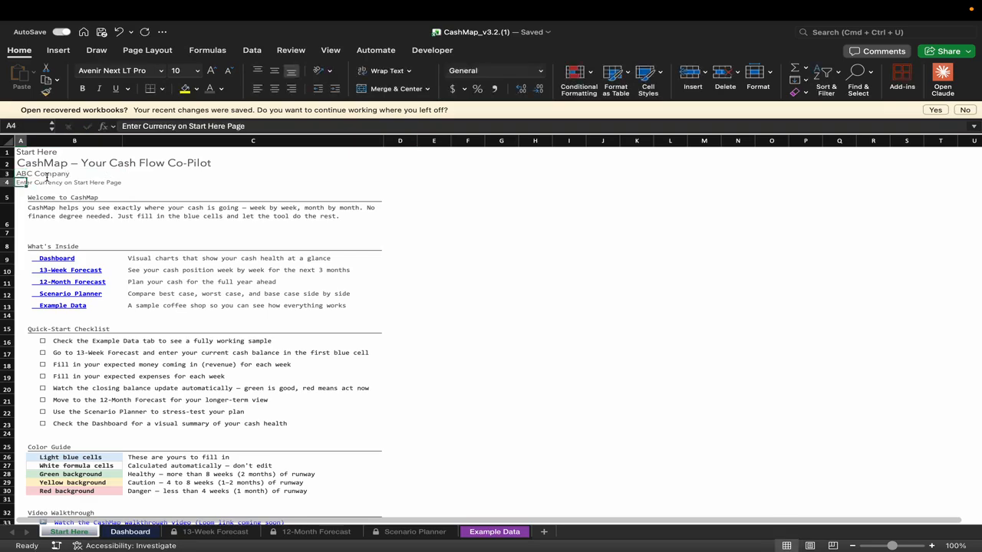
text(USD)
key(Return)
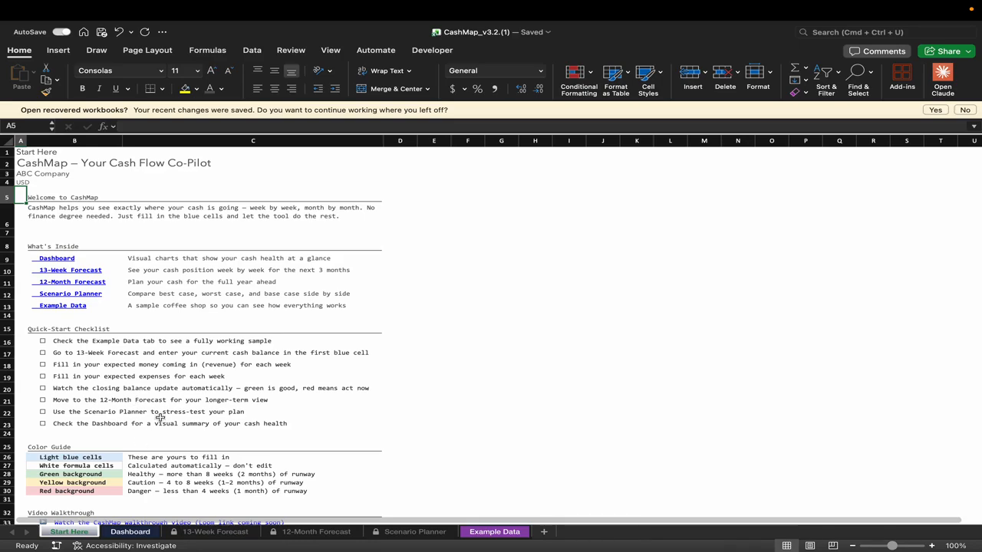
- Review the Color Guide's green, yellow and red background entries on the Start Here sheet
scroll(134, 400, down, 5)
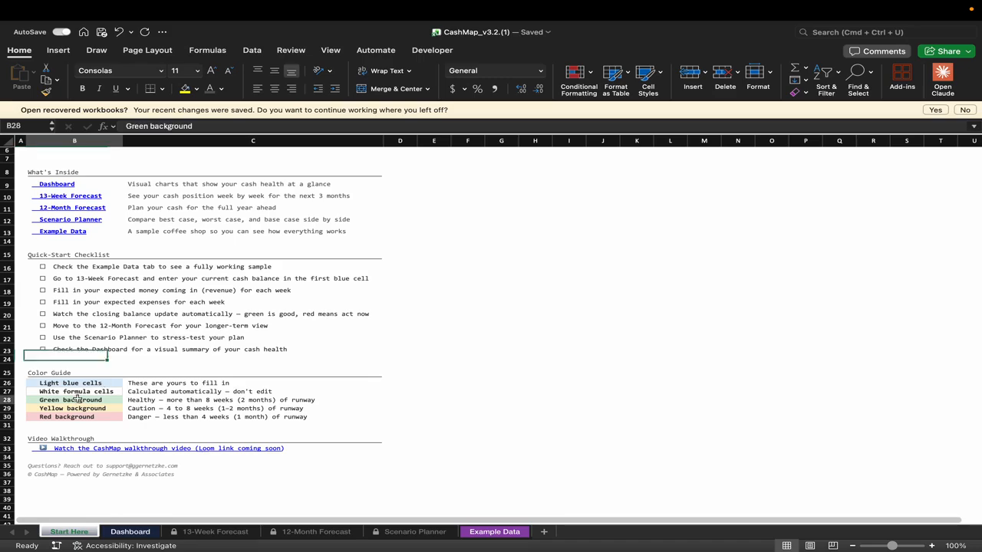
click(77, 400)
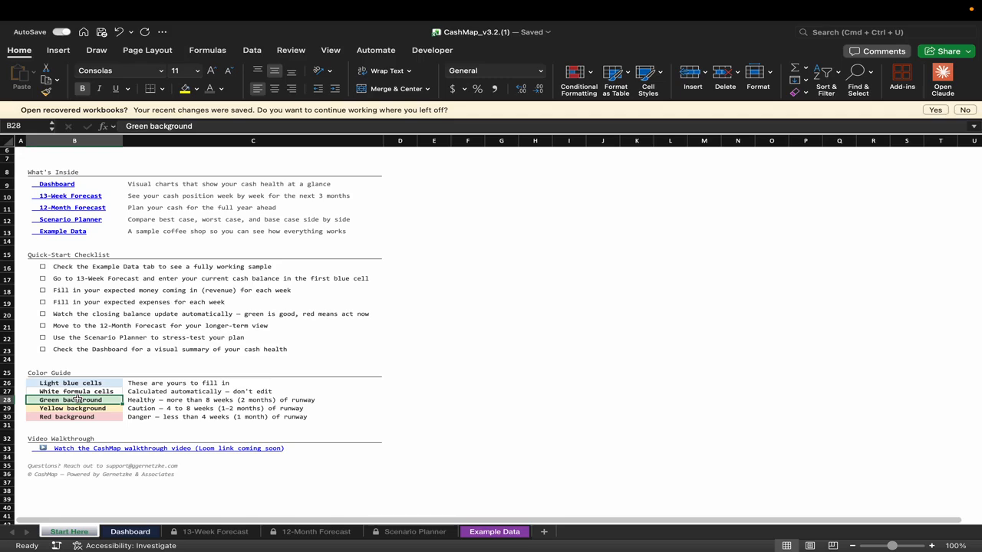
click(58, 409)
click(51, 418)
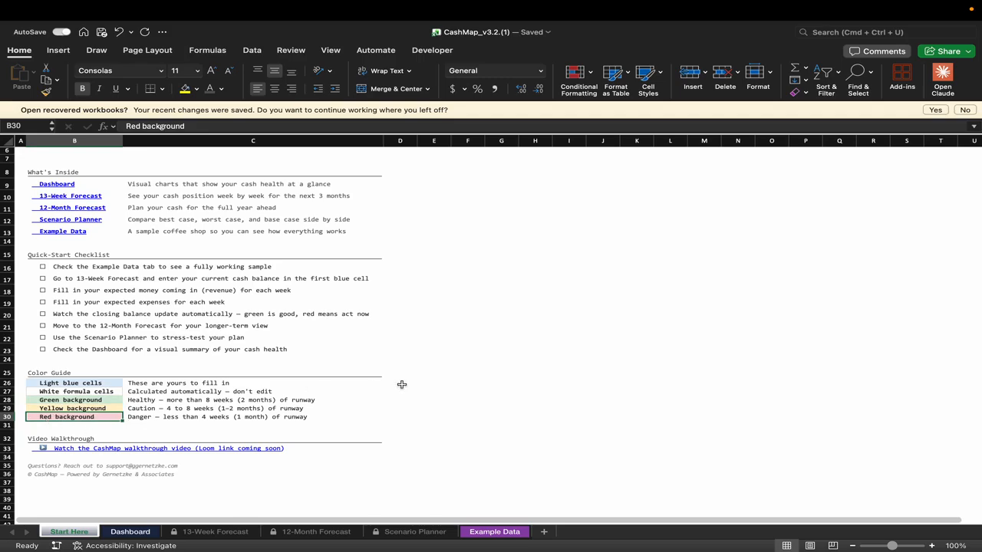
- Open the Example Data sheet and look through the coffee shop's 13-week forecast example
click(500, 531)
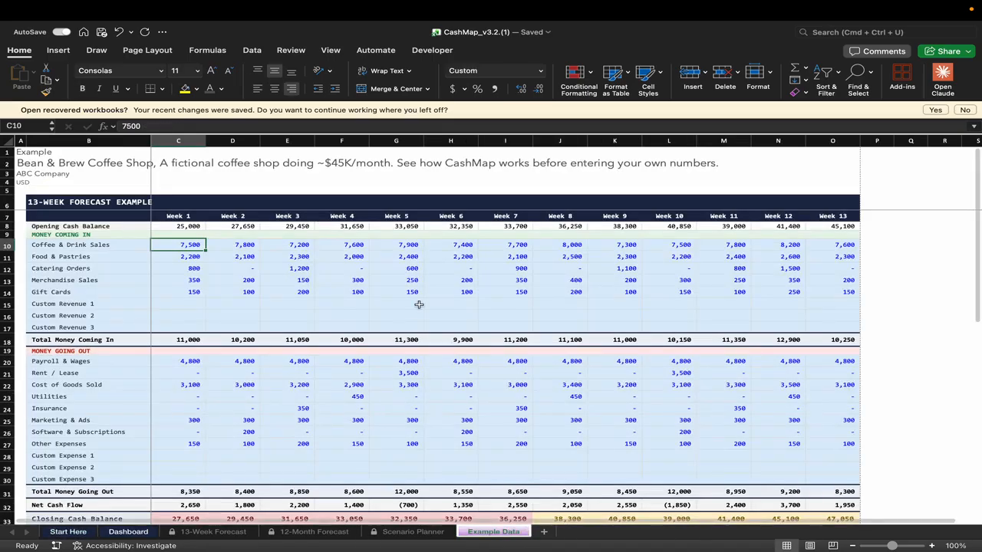
scroll(316, 285, down, 4)
scroll(317, 285, down, 3)
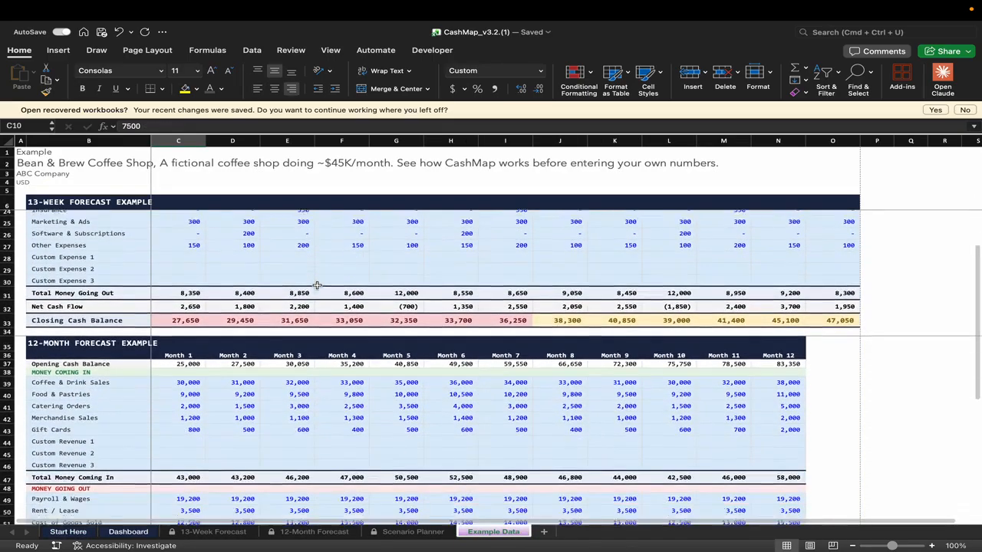
scroll(317, 285, up, 7)
scroll(317, 285, down, 2)
scroll(317, 285, down, 3)
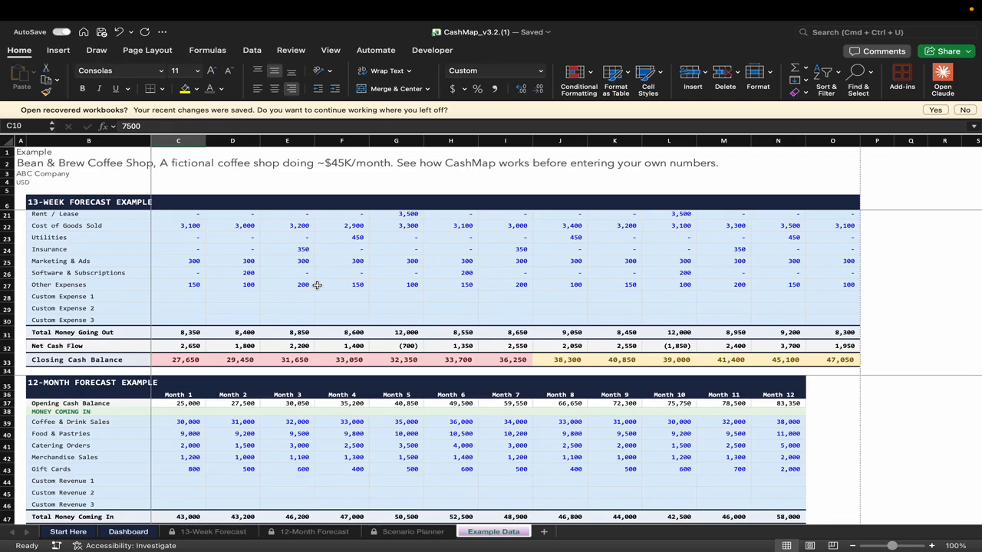
scroll(317, 286, up, 3)
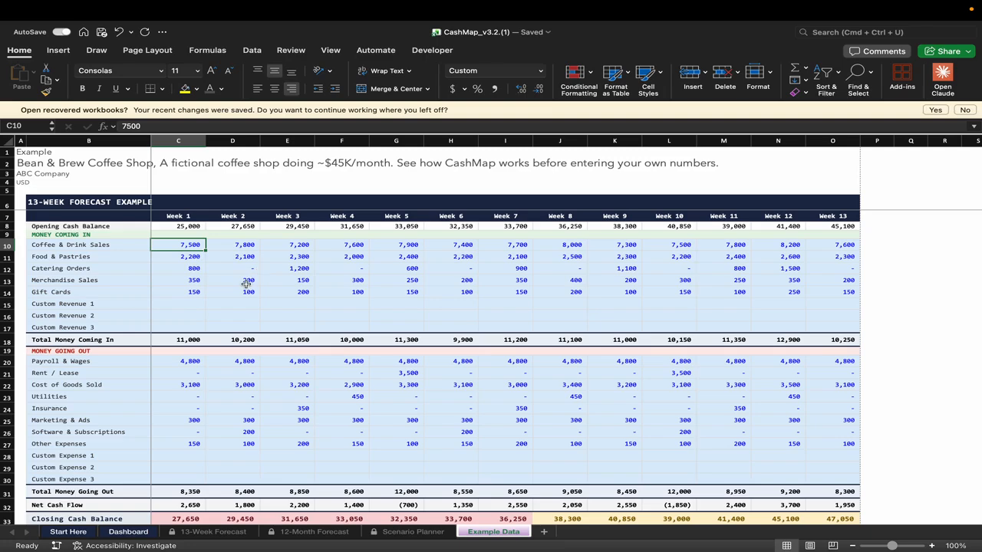
scroll(246, 284, down, 2)
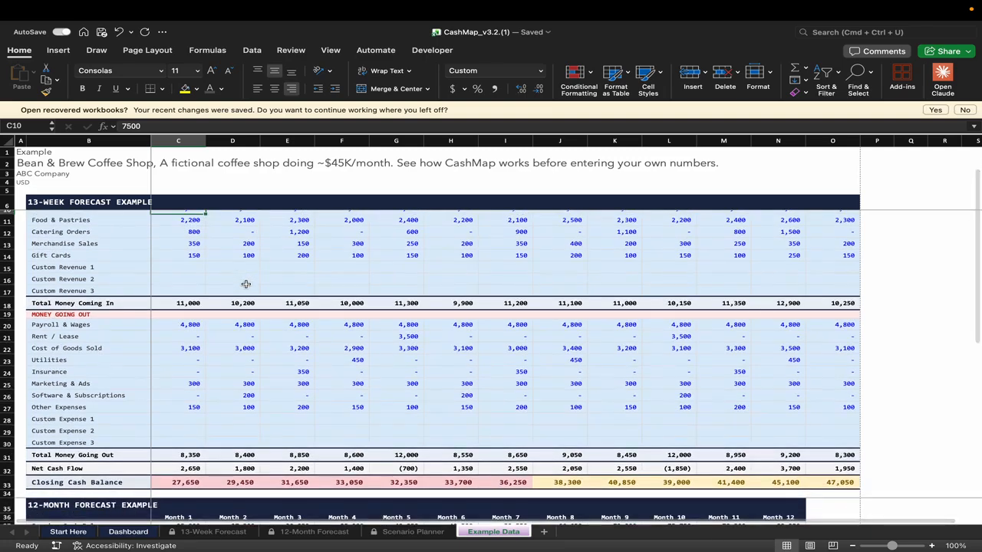
scroll(246, 284, up, 2)
scroll(246, 284, down, 1)
- Inspect the example's weekly revenue entries, expense entries and the Rent / Lease payments in weeks 5 and 10
drag(184, 237, 820, 280)
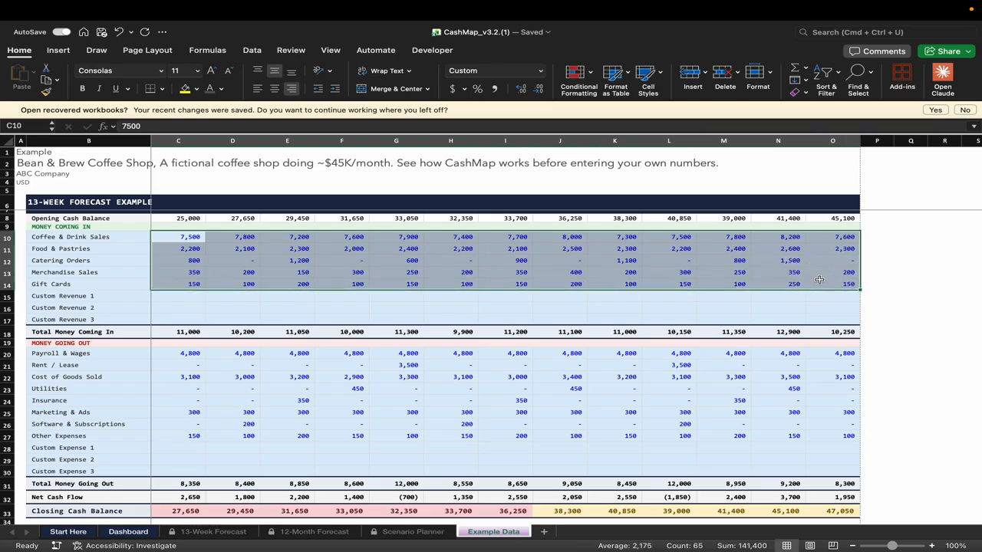
click(768, 283)
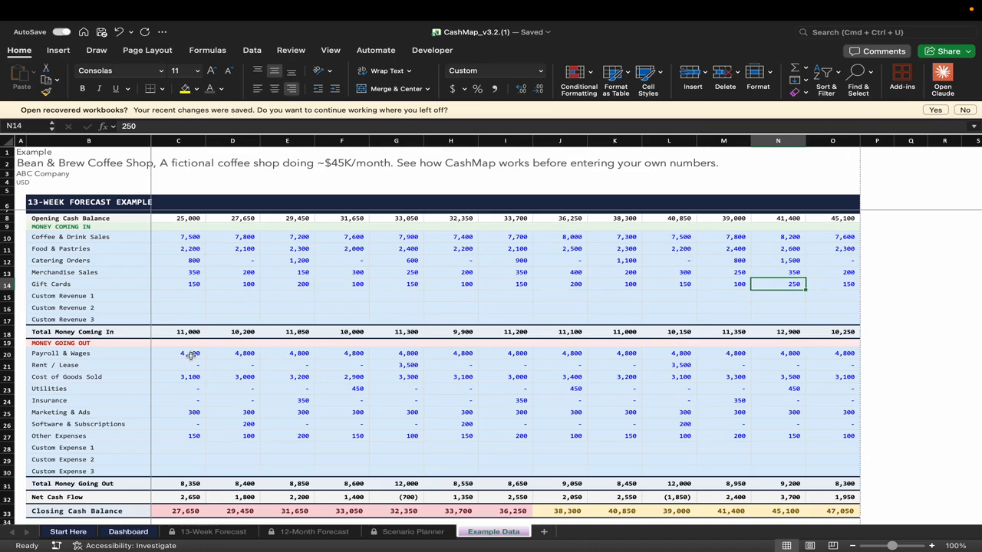
drag(190, 354, 338, 422)
click(452, 412)
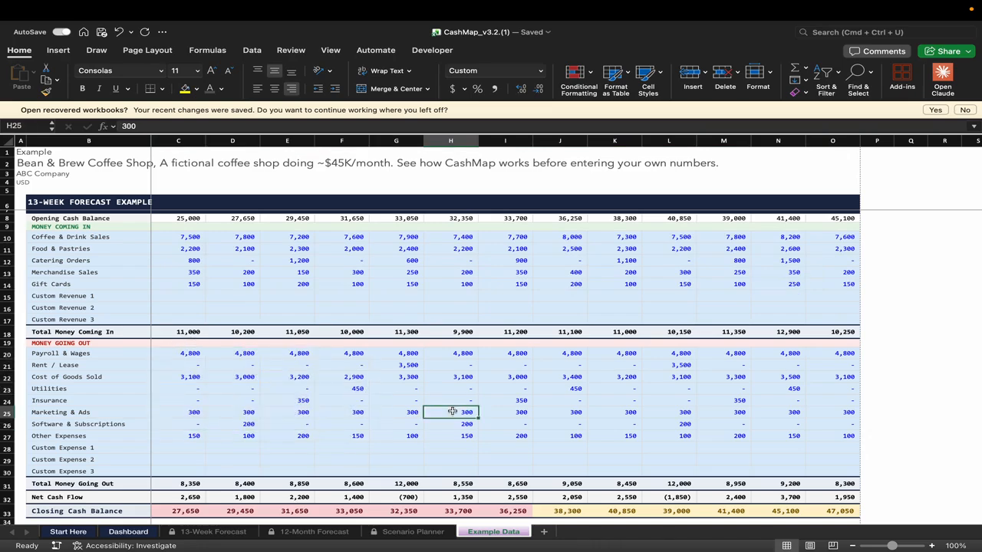
click(401, 366)
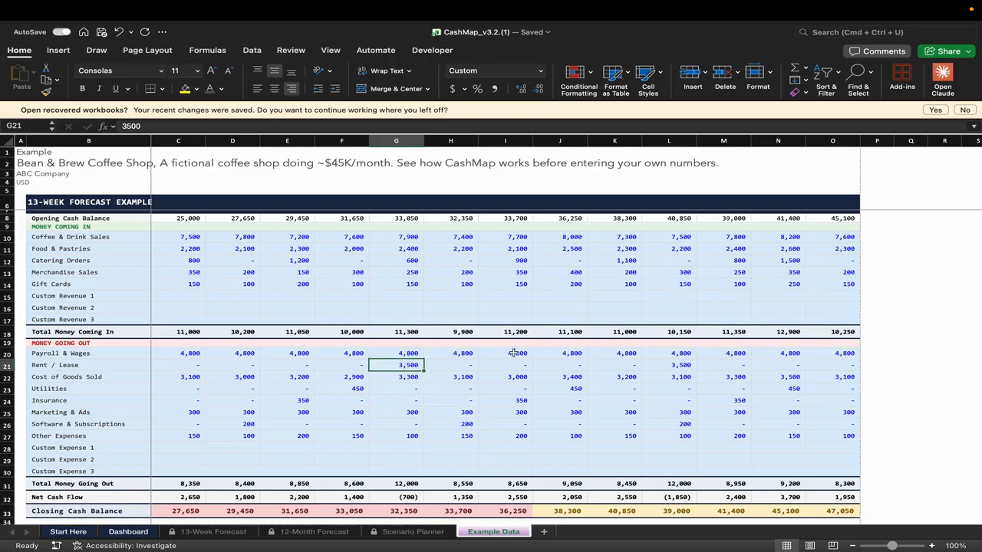
click(683, 365)
- Review the 12-month forecast example down to its closing cash balance and cash runway rows
scroll(685, 364, down, 8)
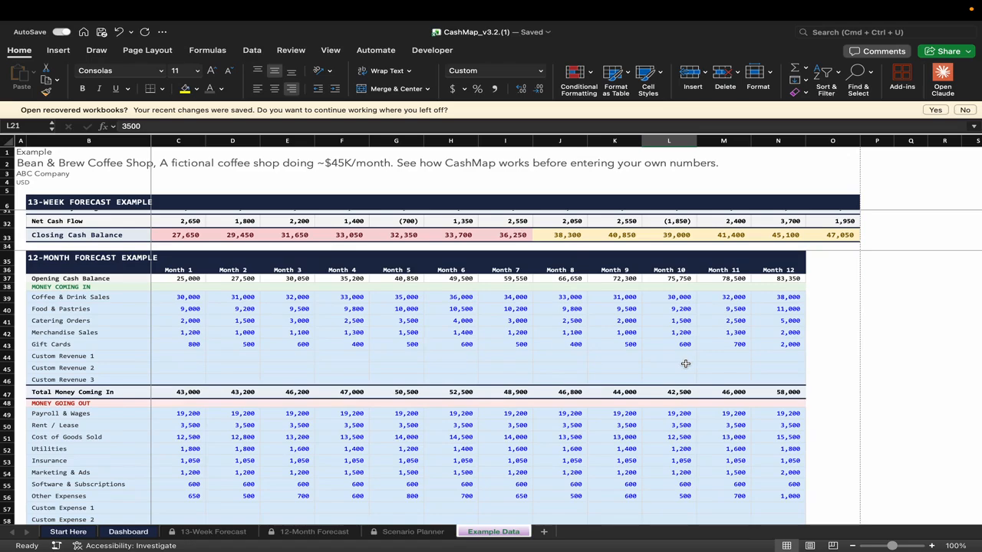
scroll(553, 364, down, 3)
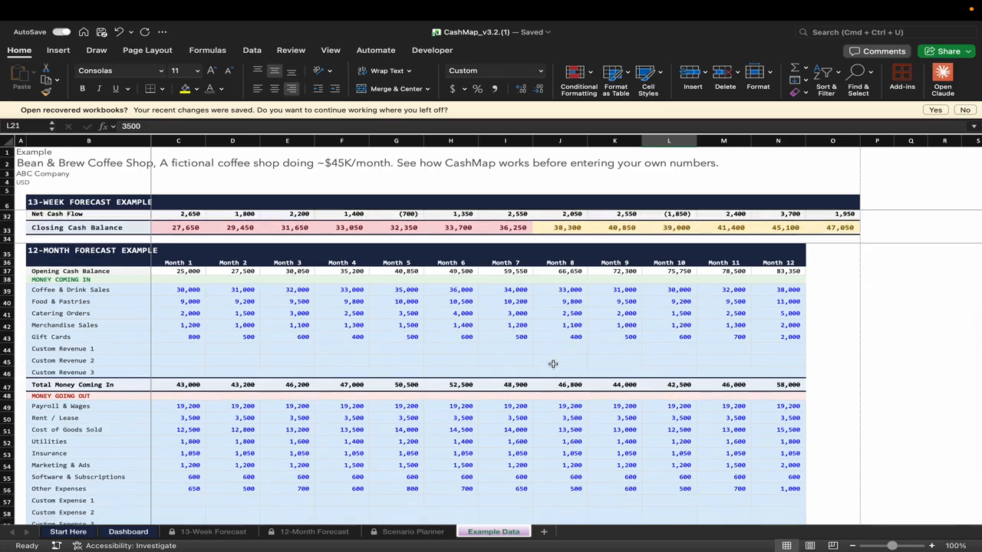
scroll(552, 364, down, 2)
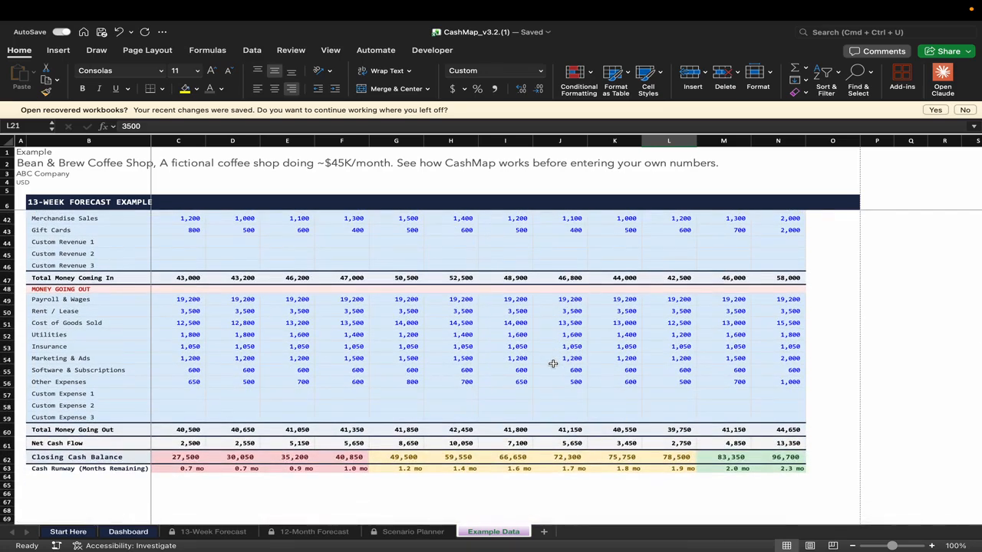
scroll(552, 364, up, 10)
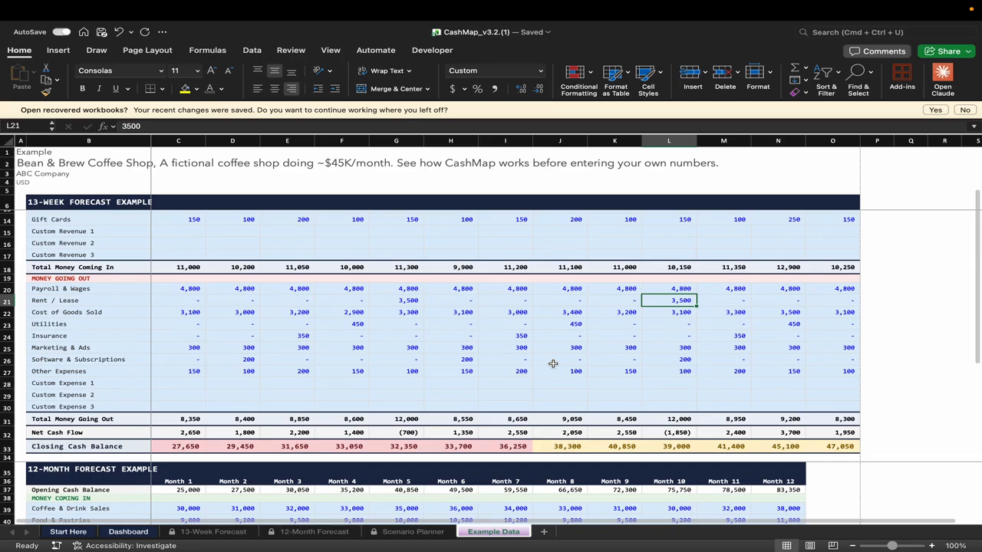
- Set the Week 1 opening cash balance to 25000 on the 13-Week Forecast sheet
click(214, 531)
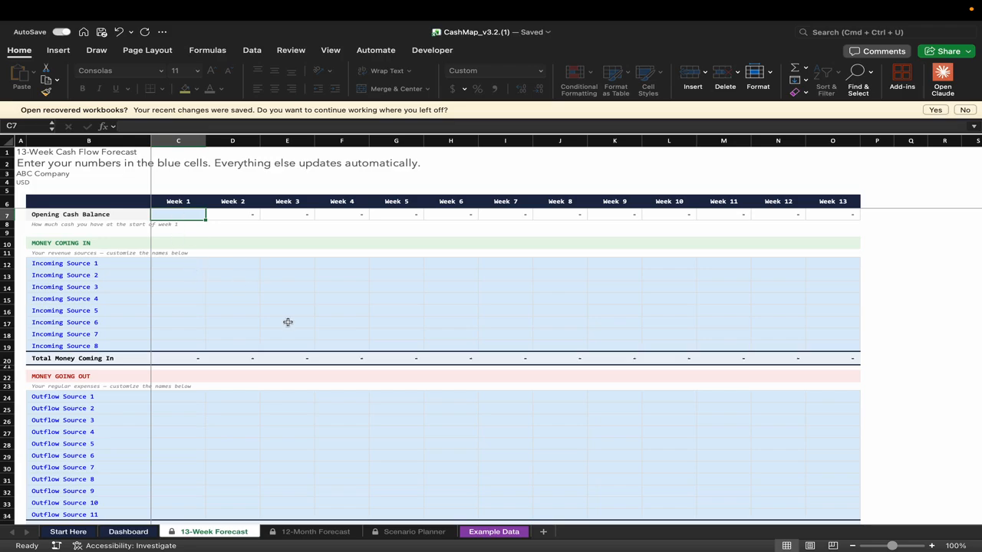
text(25000)
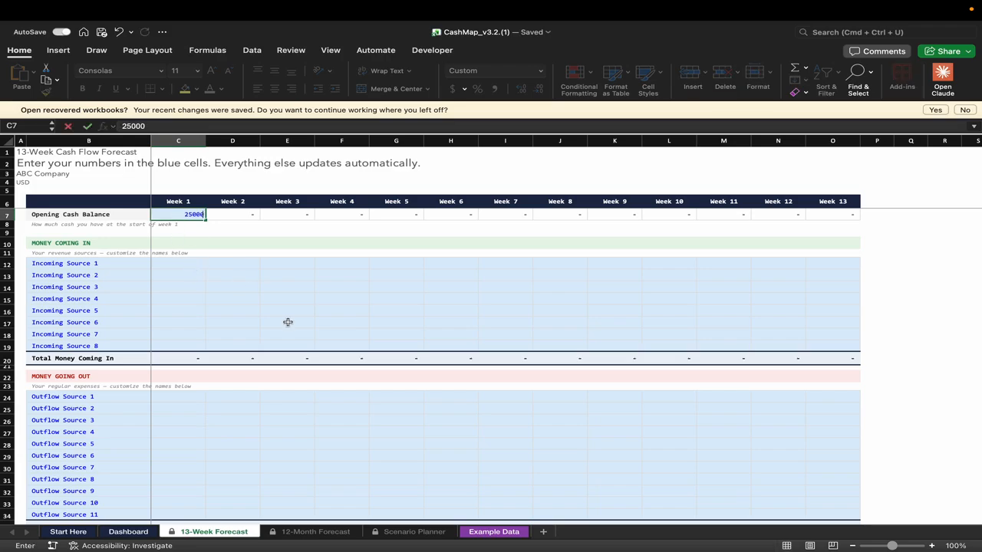
key(Return)
key(Up)
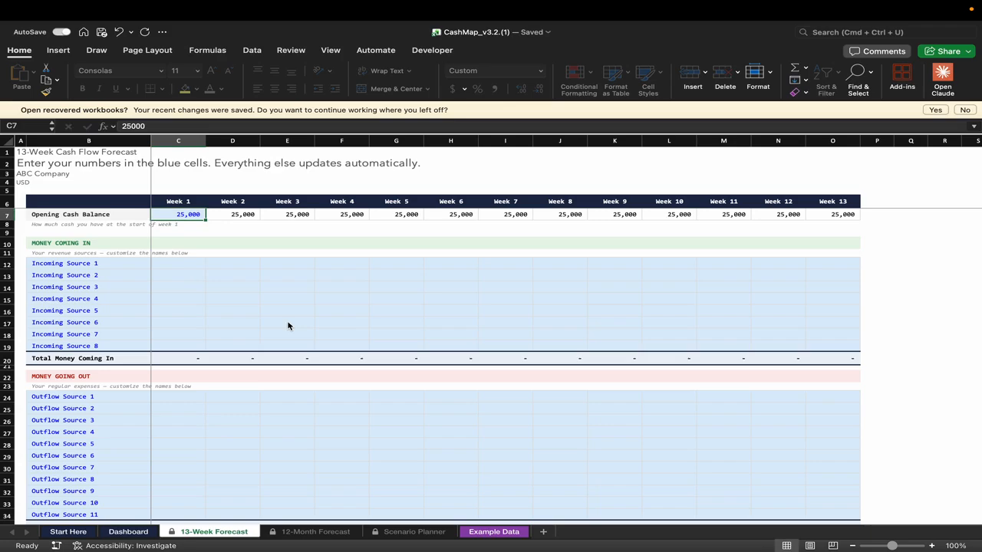
- Rename Incoming Source 1 as "Client Payments" and Incoming Source 2 as "Interest Income" in the 13-week forecast
key(Down)
key(Down)
key(Down)
key(Down)
key(Down)
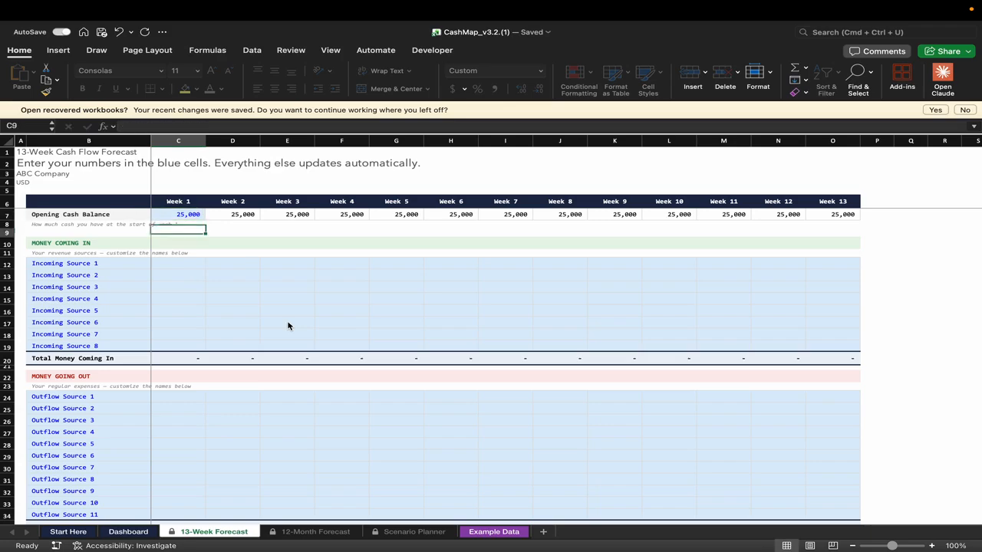
scroll(288, 326, down, 1)
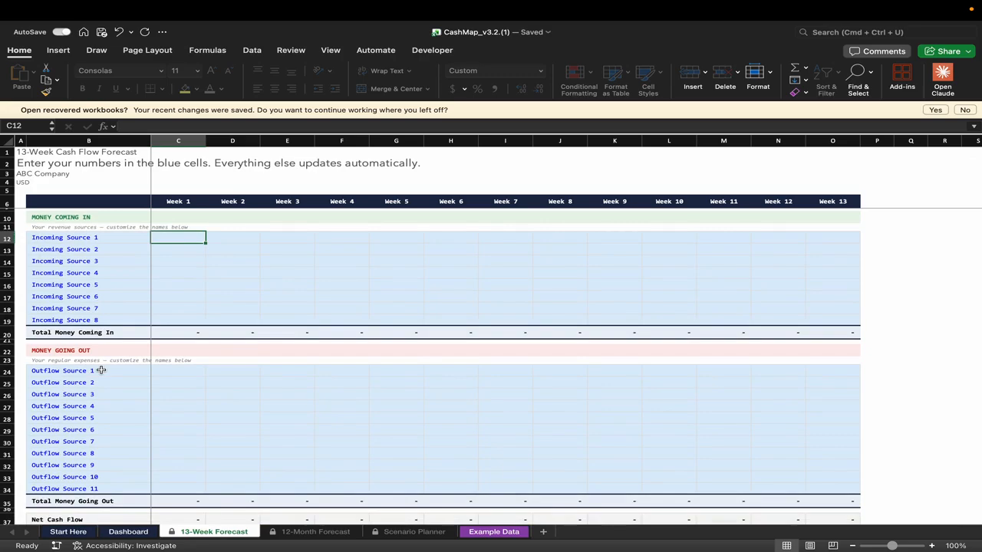
click(103, 239)
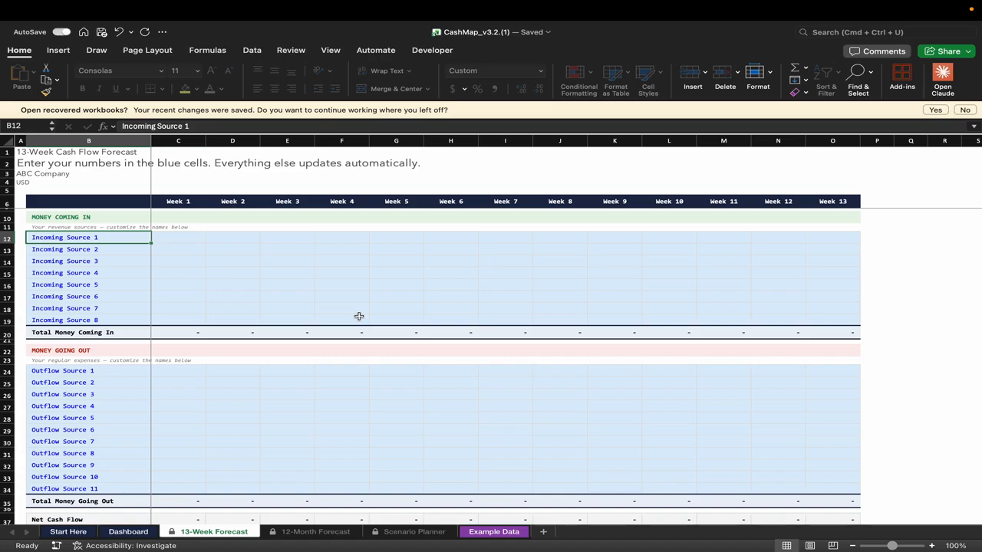
text(Client Payments)
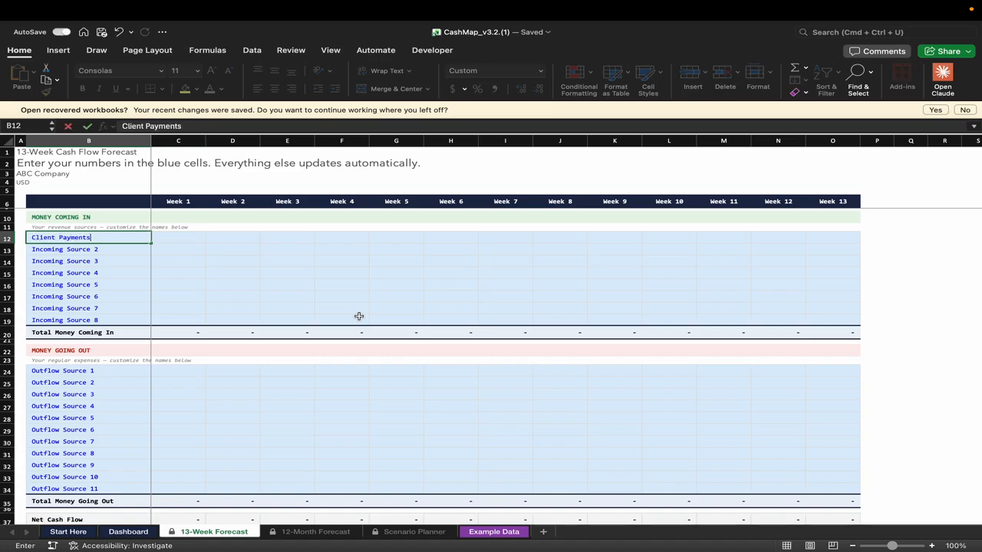
key(Return)
text(Interest Incoe)
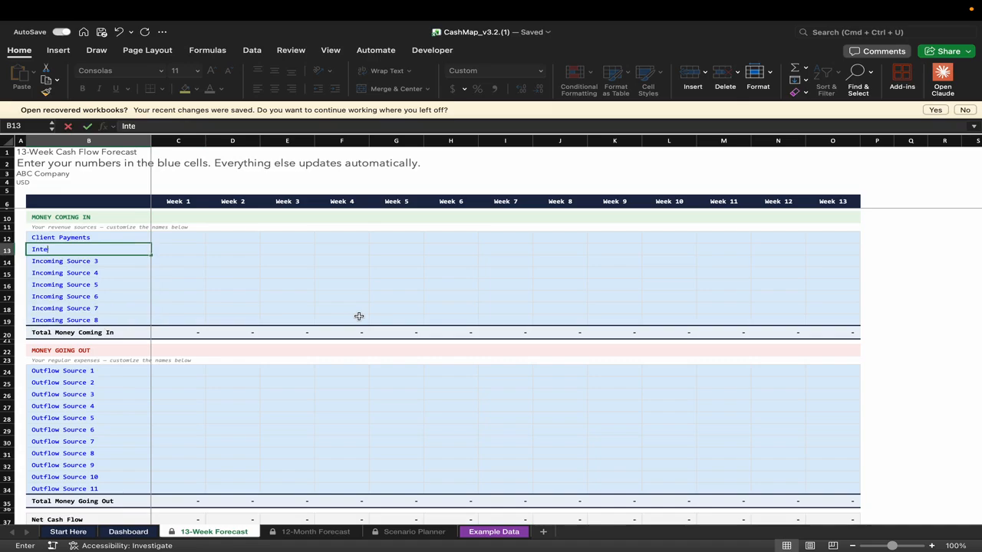
key(Return)
key(Up)
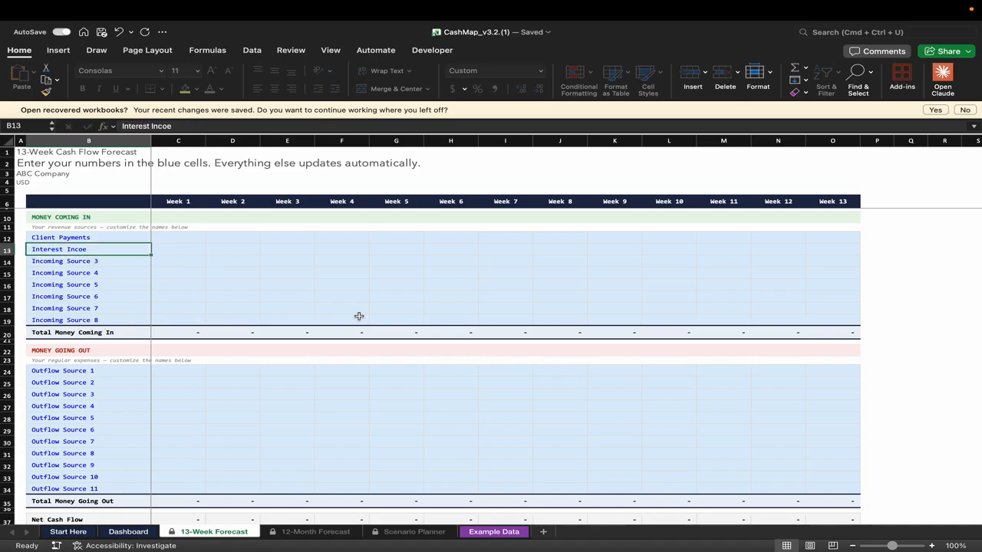
key(F2)
key(Left)
text(m)
key(Return)
- Try to delete the unused rows for Incoming Source 3 through Incoming Source 8
key(Down)
key(Down)
key(Down)
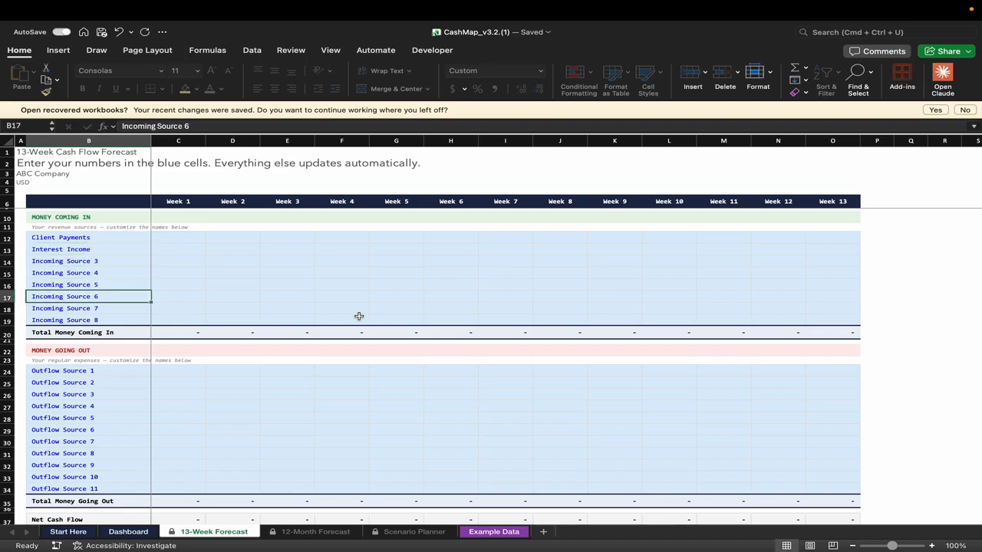
key(Down)
key(Up)
key(Up)
key(Up)
key(Up)
key(shift+space)
key(shift+Down)
key(shift+Down)
key(shift+Down)
key(shift+Down)
key(shift+Down)
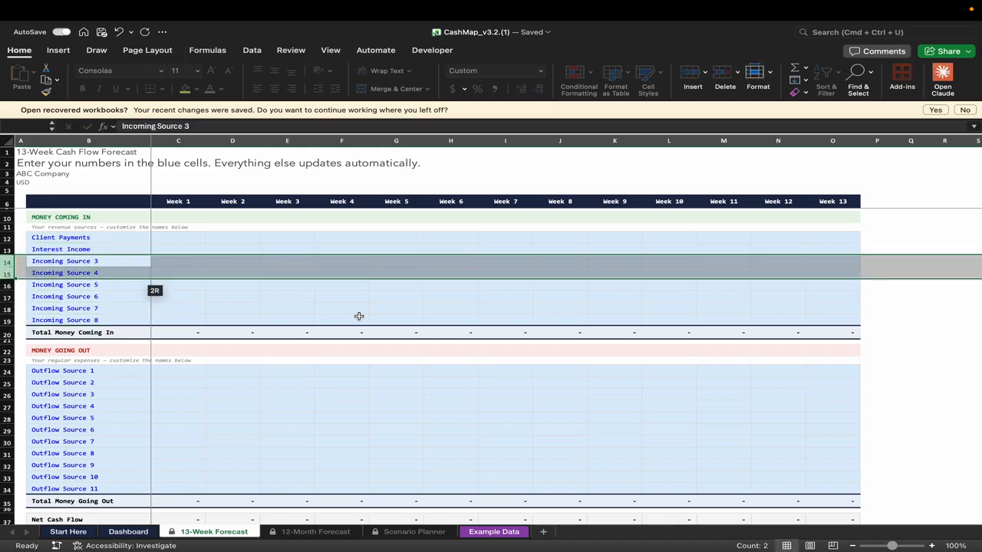
key(ctrl+minus)
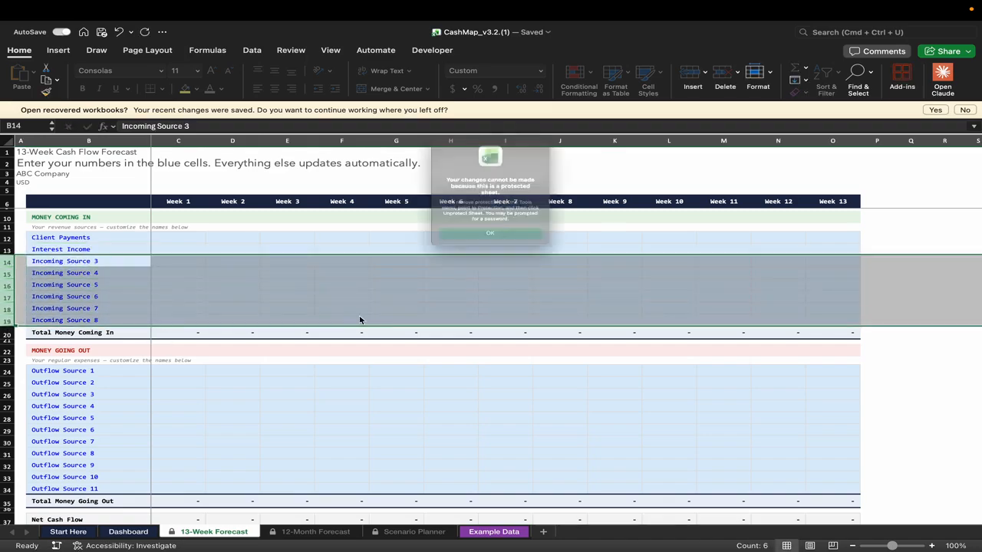
click(513, 252)
click(86, 239)
key(Down)
key(Down)
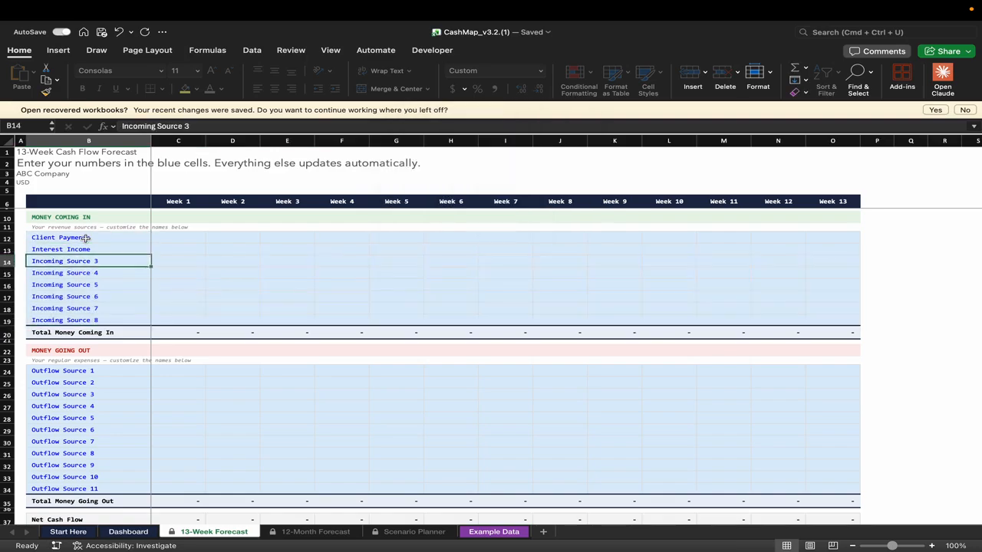
key(Down)
key(Down)
key(Down)
key(Down)
key(Down)
key(Up)
key(Up)
key(Up)
key(Up)
key(Up)
key(Up)
key(Up)
key(Right)
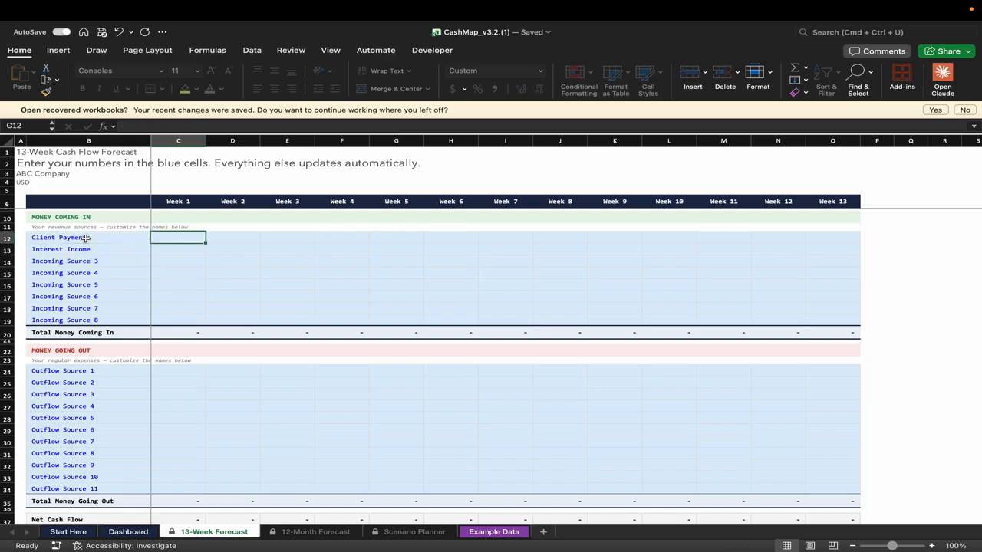
key(Right)
key(Right)
key(Right)
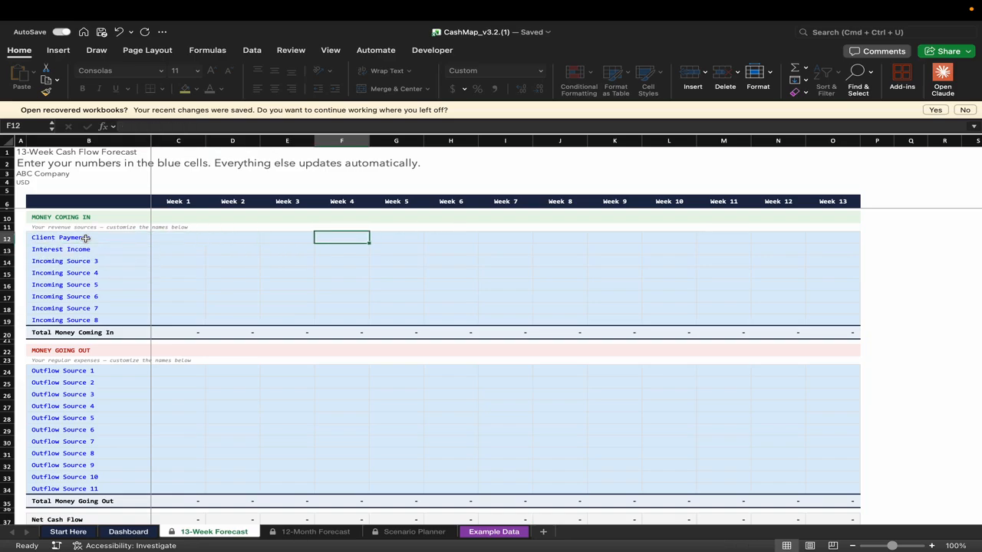
- Enter Client Payments of 5000 in Week 1, 6500 in Week 4, 6000 in Week 8 and 4000 in Week 12
key(Left)
key(Left)
key(Left)
text(5000)
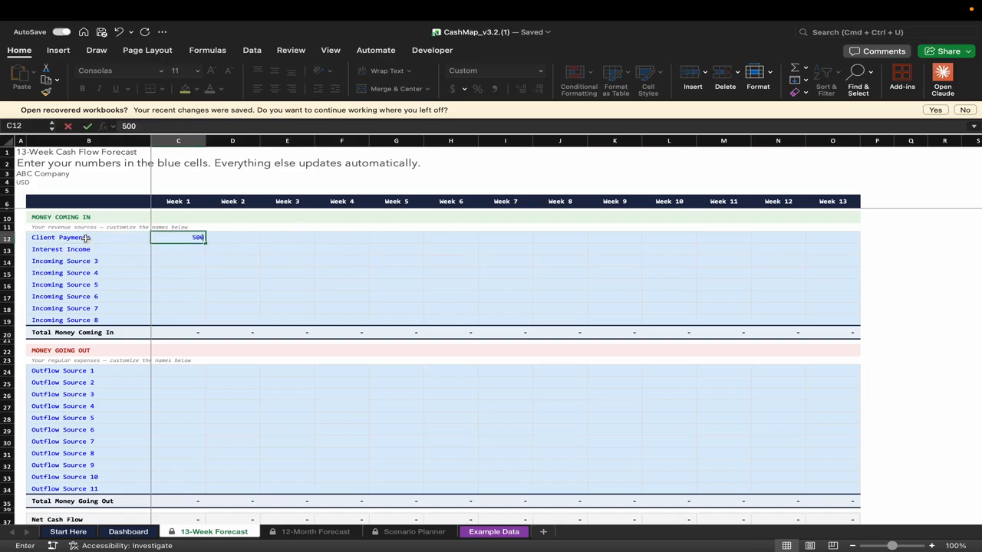
key(Right)
key(Right)
key(Right)
text(6500)
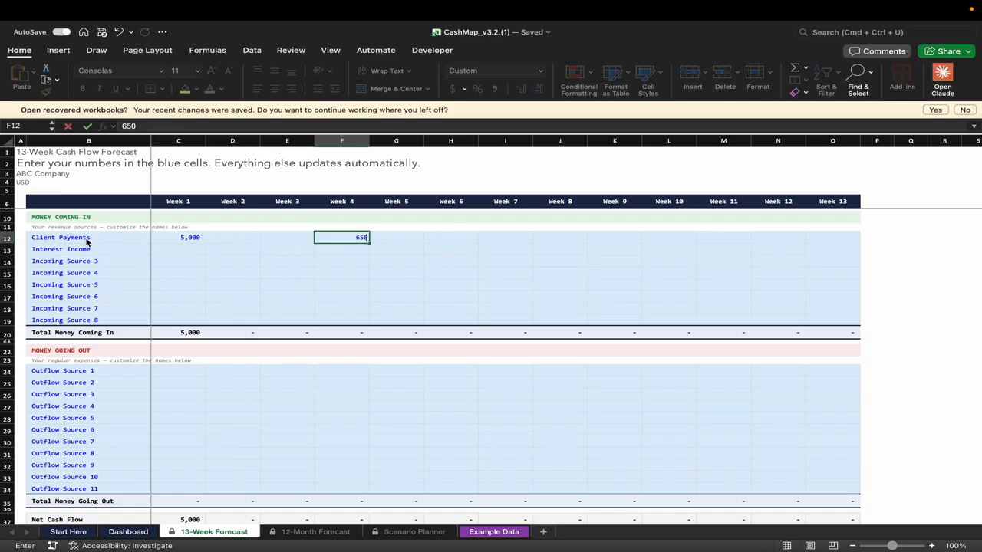
key(Right)
key(Right)
key(Right)
key(Right)
key(Right)
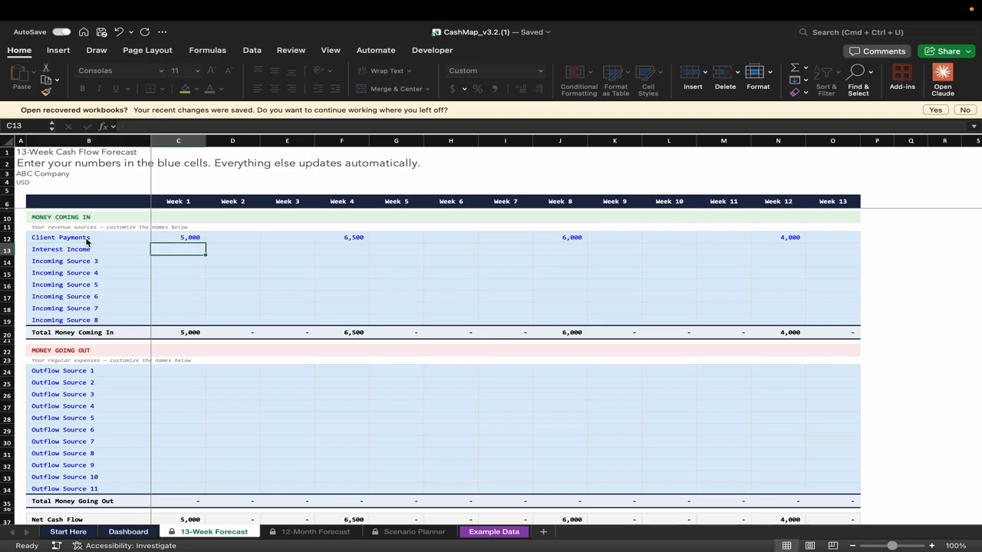
- Enter Interest Income of 100 in Week 4, Week 8 and Week 12
key(Right)
key(Right)
key(Right)
text(100)
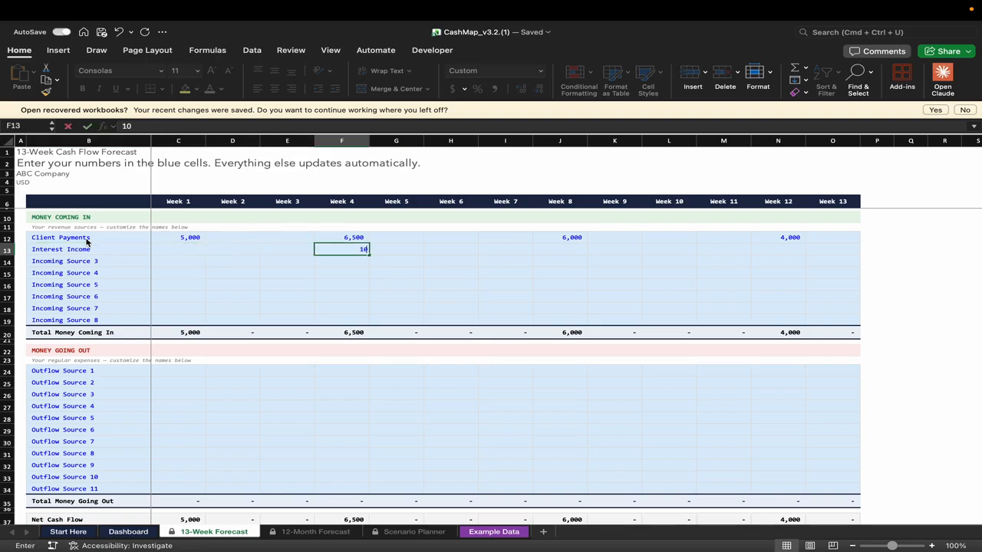
key(Right)
key(Right)
key(Right)
key(Right)
text(10)
key(BackSpace)
key(Escape)
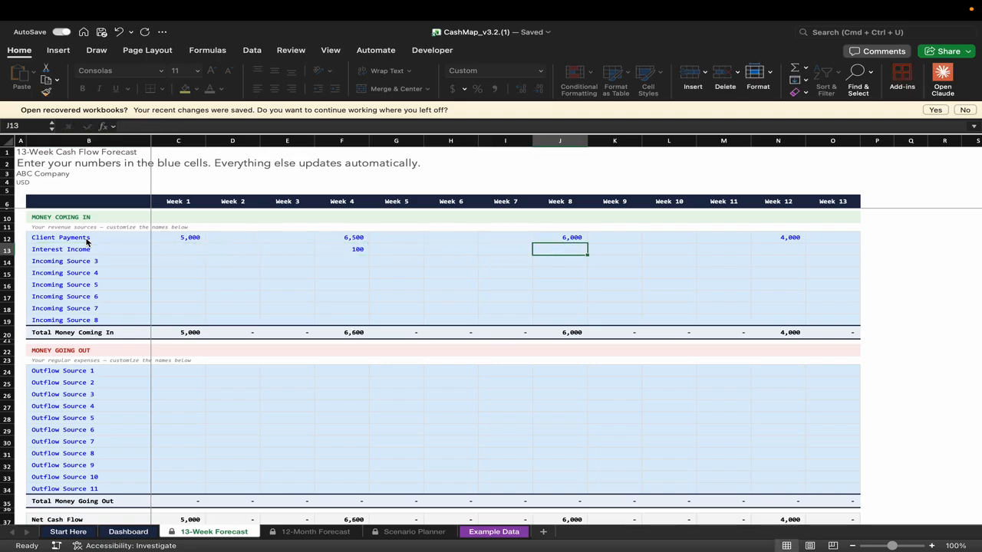
key(Left)
key(Right)
text(100)
key(Return)
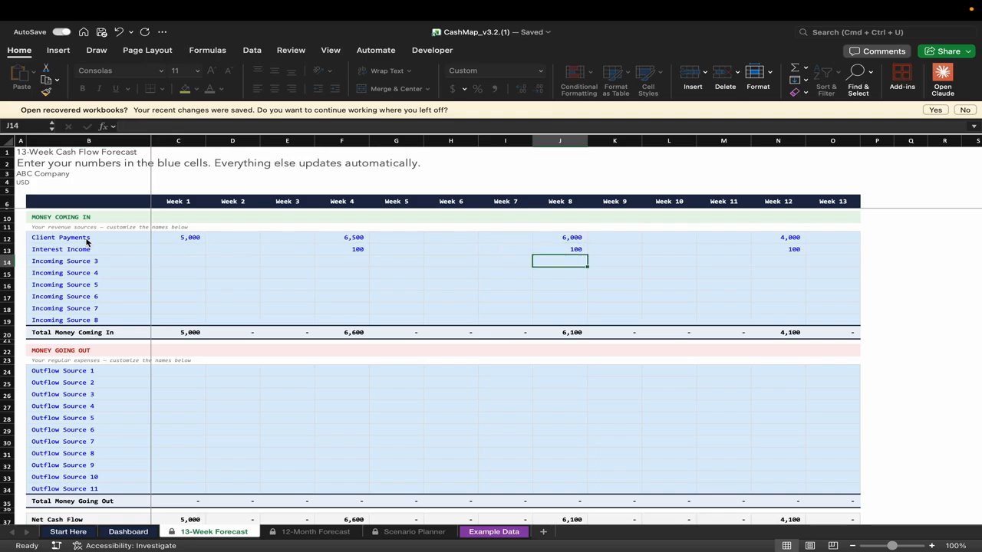
- Rename Outflow Sources 1 to 4 as "Payroll", "Rent", "Loan Payment" and "Utilities" in the money going out section
click(90, 370)
text(Payroll)
key(Return)
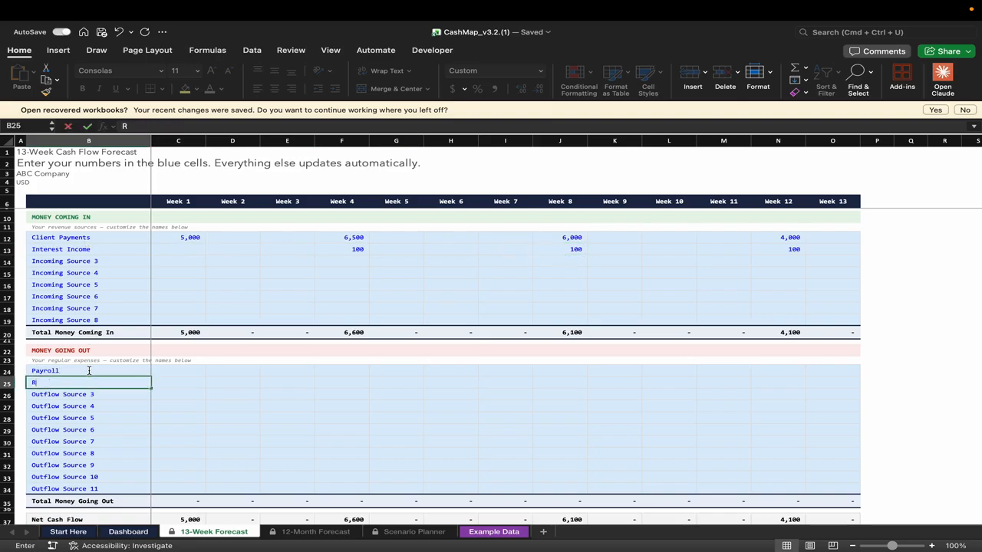
text(Rent)
key(Return)
text(Loan Payment)
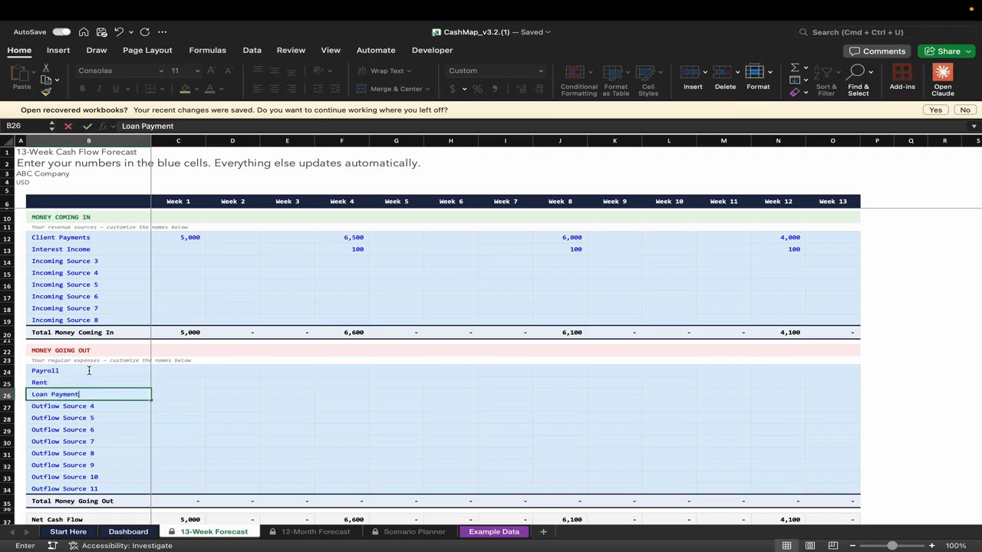
key(Return)
text(Utilities)
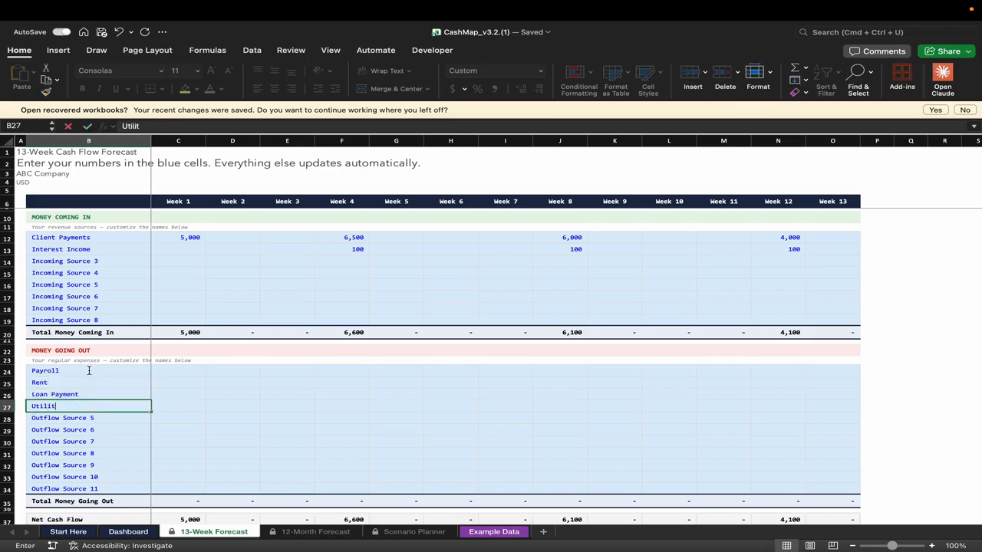
key(Tab)
- Enter a Loan Payment of 1000 in Week 4 and copy it to Week 8 and Week 12
key(Up)
key(Right)
key(Right)
key(Right)
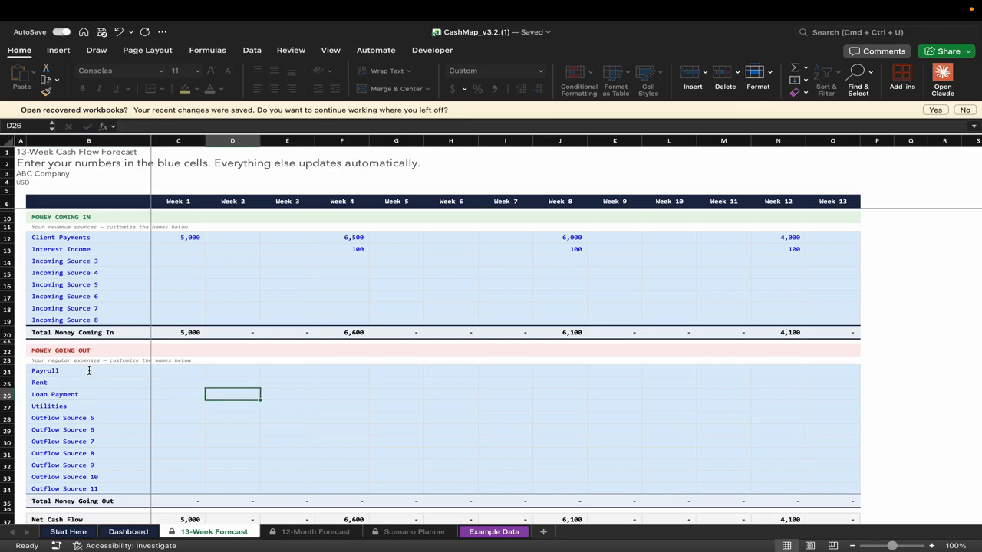
text(1000)
key(Tab)
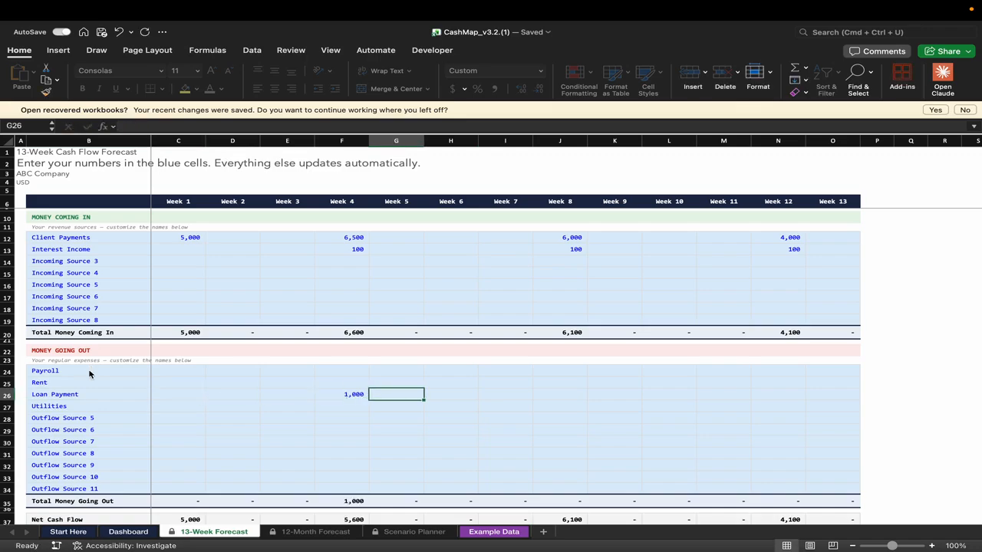
key(Left)
key(super+c)
key(Right)
key(Right)
key(Right)
key(Right)
key(super+v)
key(Right)
key(Right)
key(Right)
key(Right)
key(super+v)
- Enter Rent of 750 in Week 4 and copy it to Week 8 and Week 12
key(Left)
key(Left)
key(Left)
key(Left)
key(Left)
key(Left)
key(Left)
key(Left)
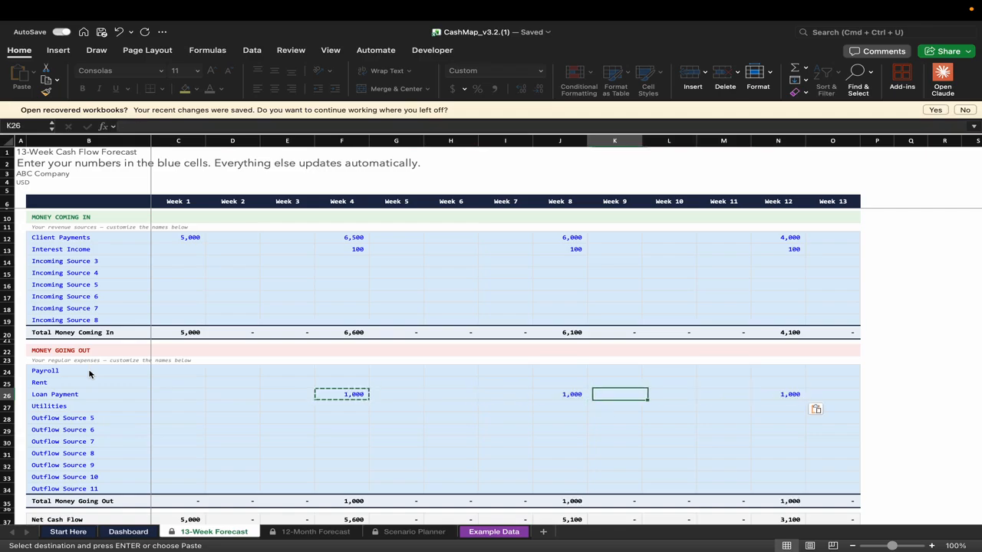
key(Up)
key(Up)
key(Down)
text(750)
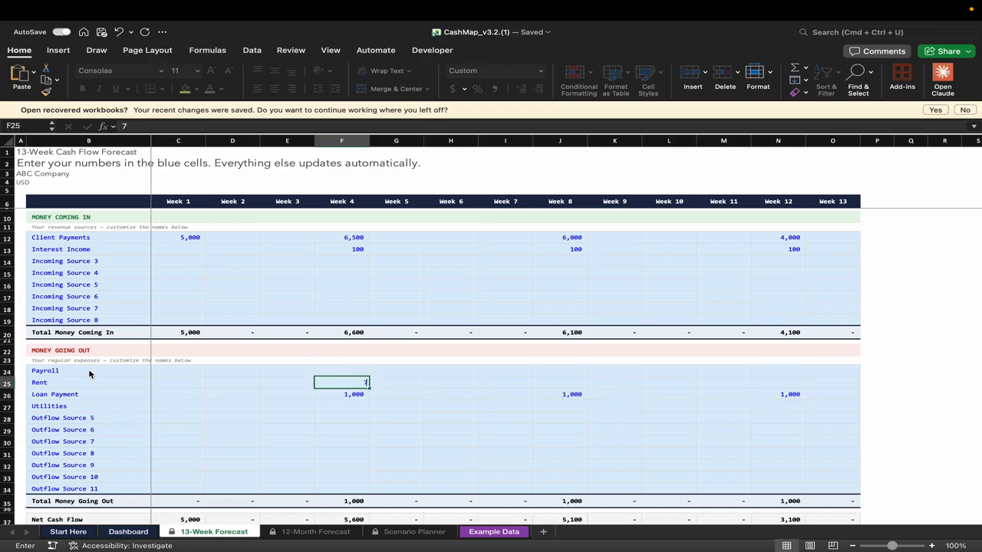
key(Return)
key(Up)
key(super+c)
key(Right)
key(Right)
key(Escape)
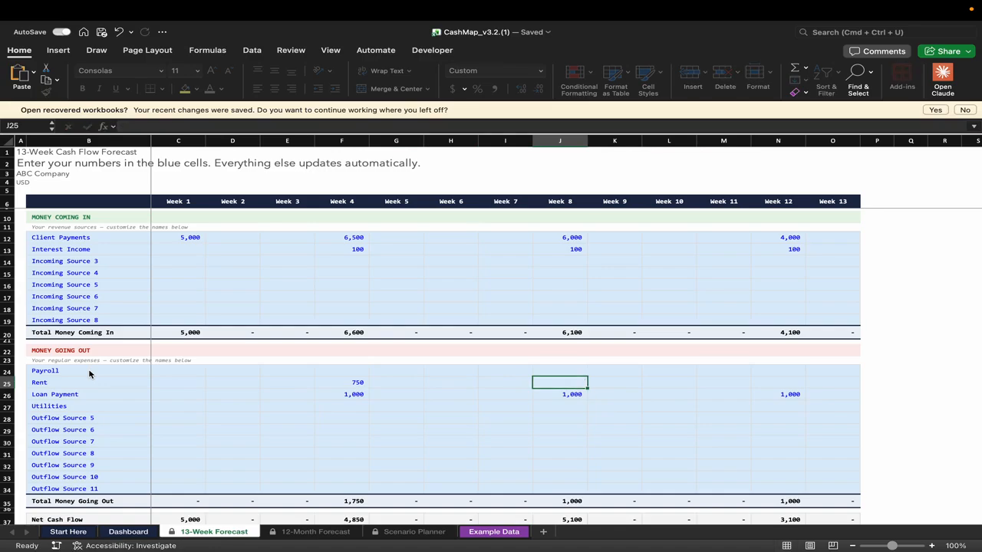
key(super+v)
key(Right)
key(Right)
key(Right)
key(Right)
key(super+v)
- Enter Payroll of 2000 in Week 2 and copy it to every second week through Week 12
key(Left)
key(Left)
key(Left)
key(Left)
key(Left)
key(Left)
key(Left)
key(Left)
key(Left)
key(Left)
key(Up)
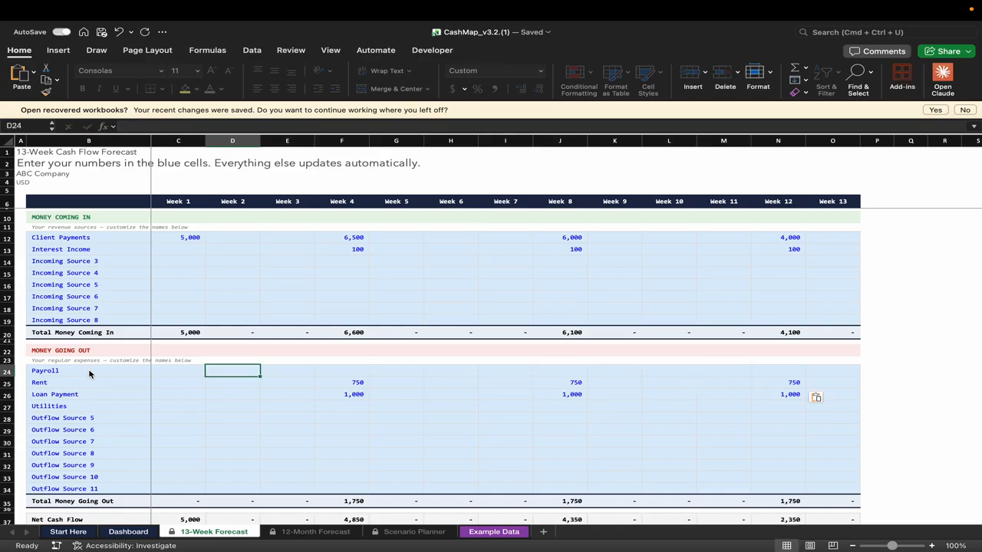
text(2000)
key(Right)
key(Left)
key(super+c)
key(Right)
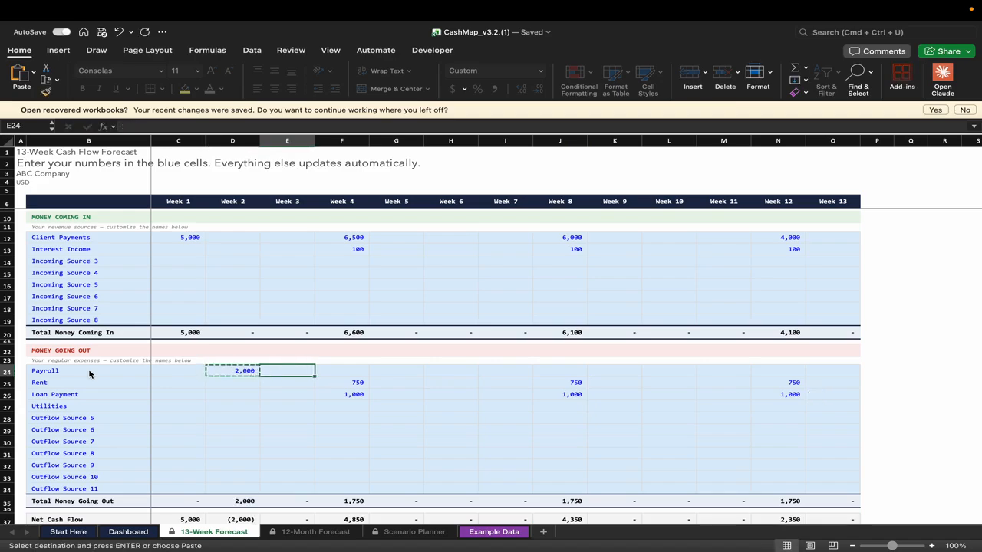
key(Right)
key(super+v)
key(Right)
key(Right)
key(super+v)
key(Right)
key(Right)
key(super+v)
key(Right)
key(Right)
key(super+v)
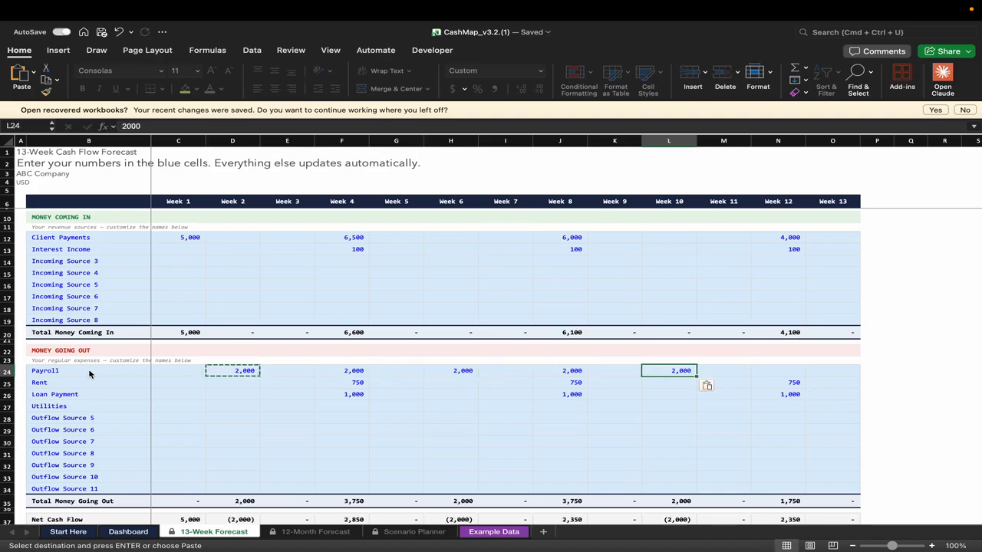
key(Right)
key(Right)
key(super+v)
- Enter Utilities of 400 in Week 2 and copy it to Week 5, Week 8 and Week 11
key(Left)
key(Left)
key(Left)
key(Left)
key(Left)
key(Left)
key(Left)
key(Left)
key(Down)
key(Down)
key(Down)
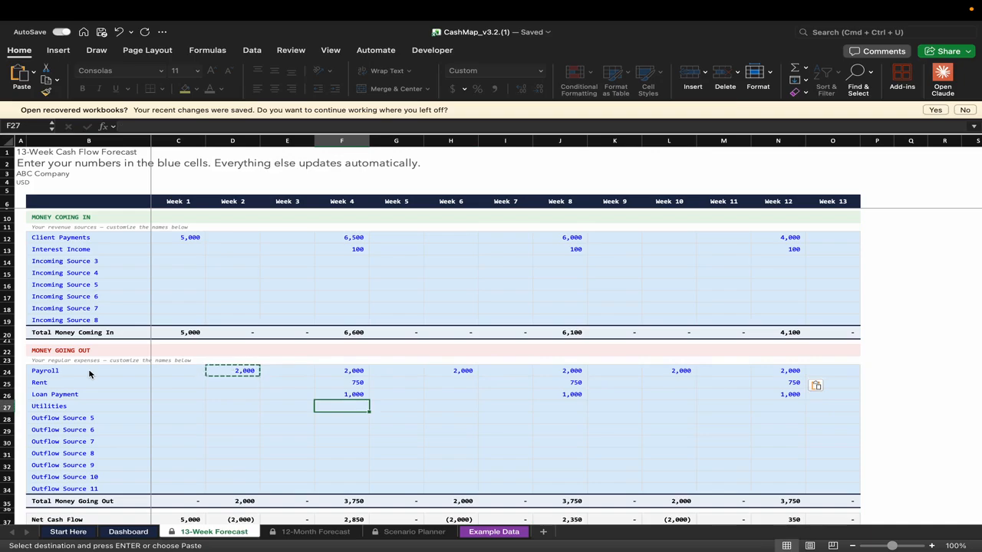
key(Left)
key(Left)
text(400)
key(Right)
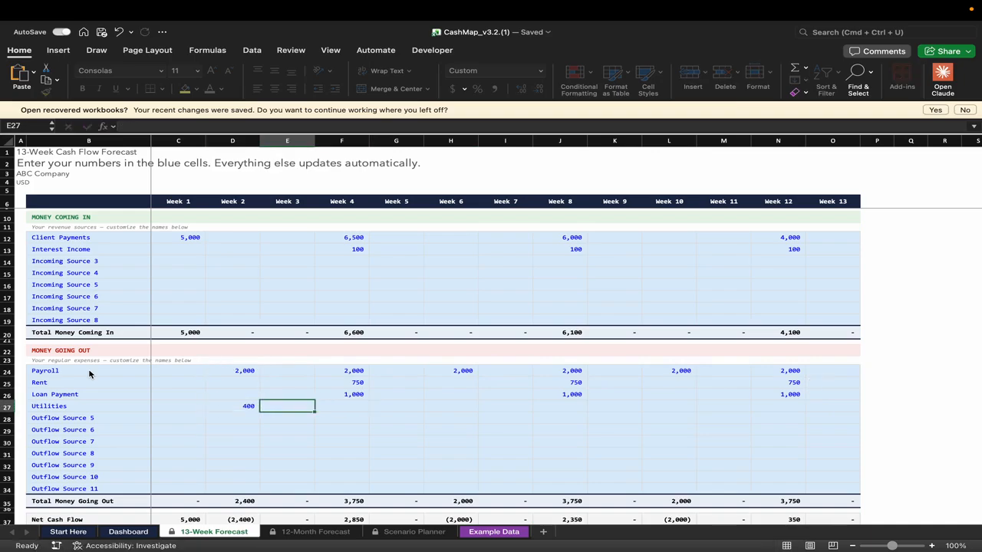
key(Left)
key(super+c)
key(Right)
key(Right)
key(Right)
key(super+v)
key(Right)
key(Right)
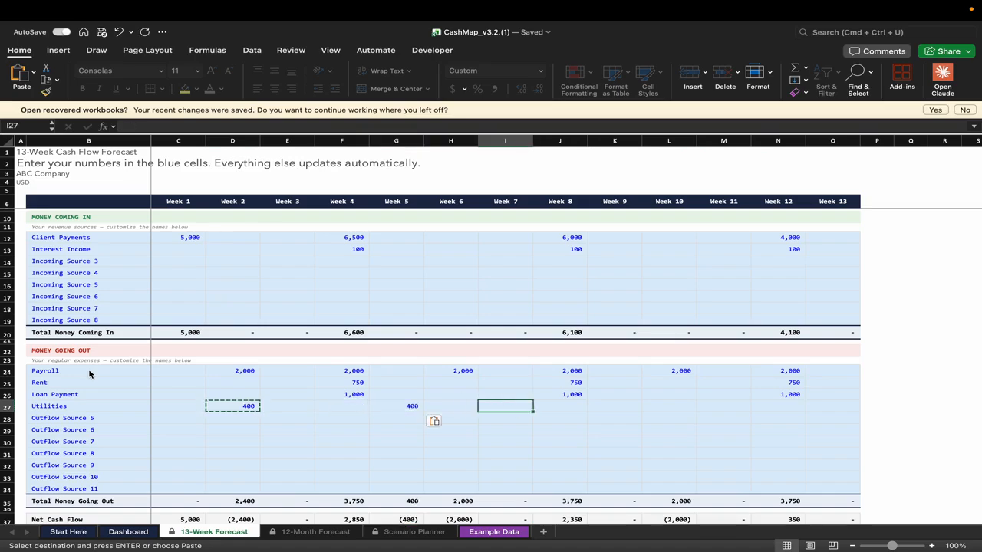
key(Right)
key(super+v)
key(Right)
key(Right)
key(Right)
key(super+v)
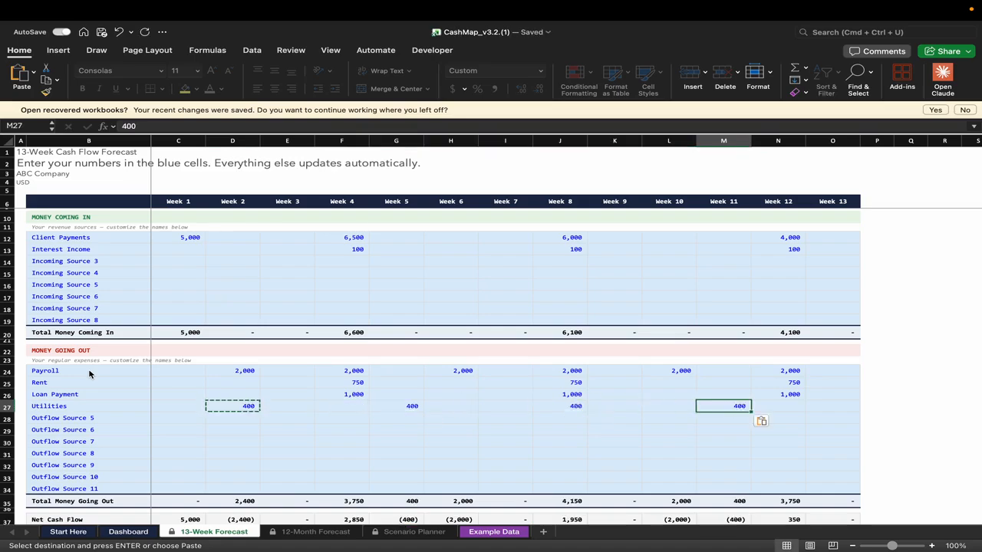
- Examine the Net Cash Flow and Closing Cash Balance rows across all 13 weeks
click(233, 382)
scroll(253, 379, down, 2)
scroll(245, 425, down, 3)
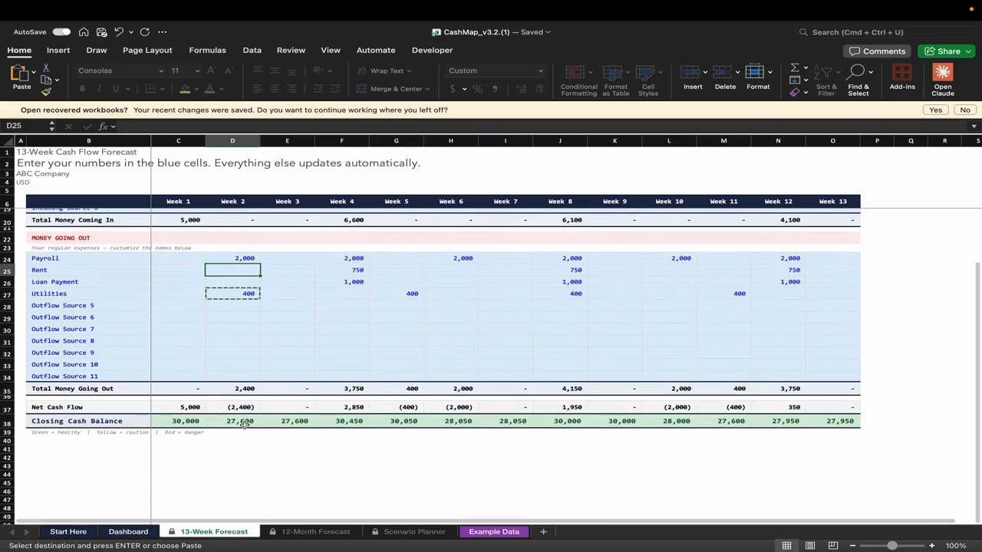
click(7, 407)
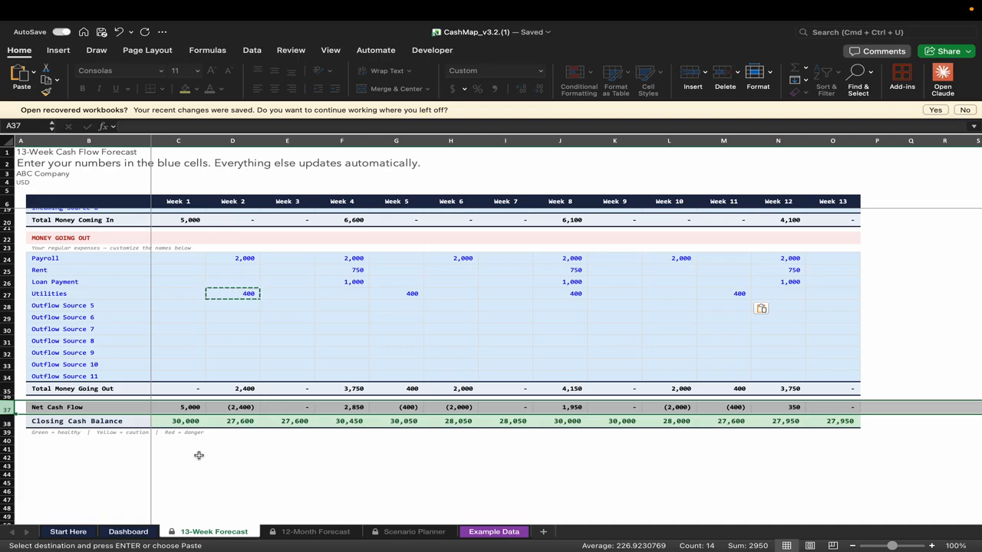
click(7, 421)
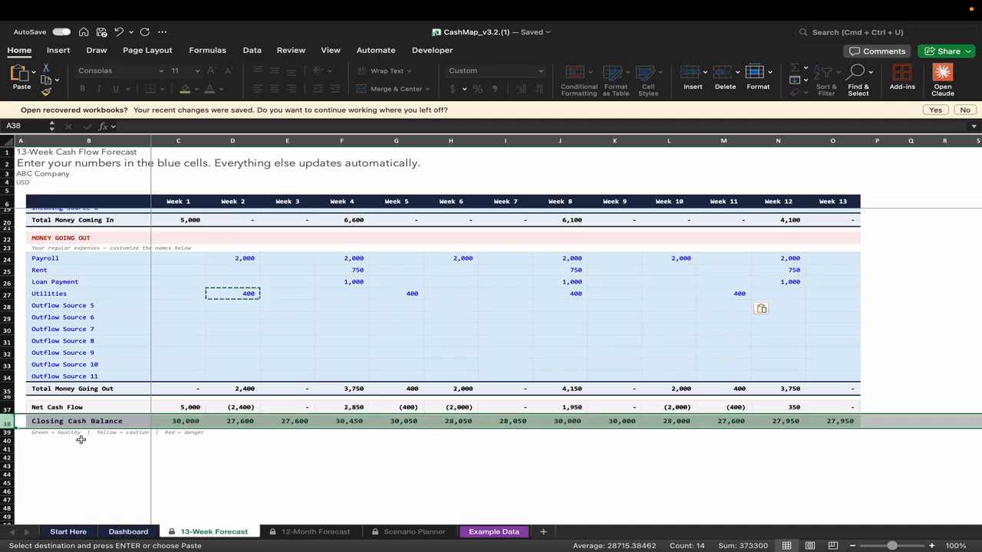
drag(187, 421, 815, 423)
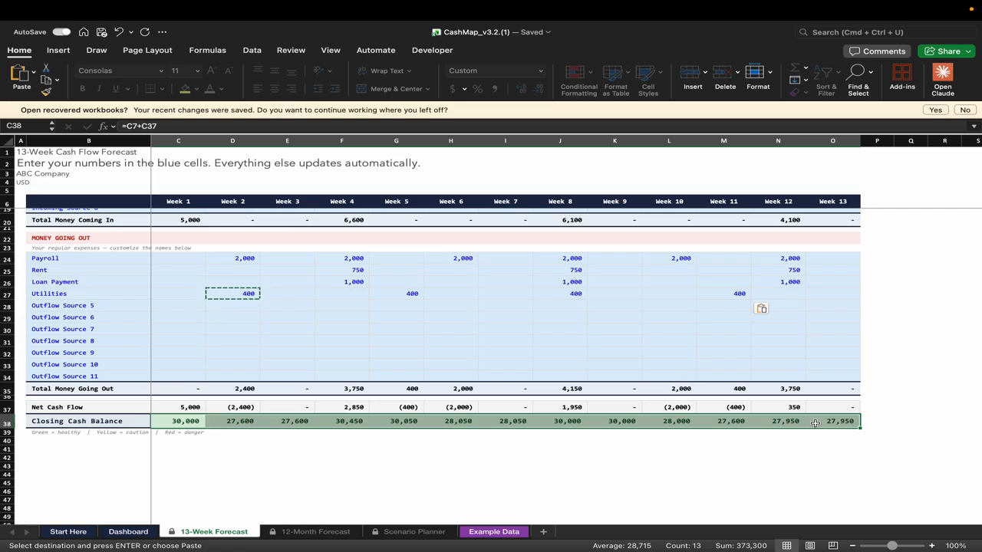
- Set the Week 10 Loan Payment to -14000
click(675, 281)
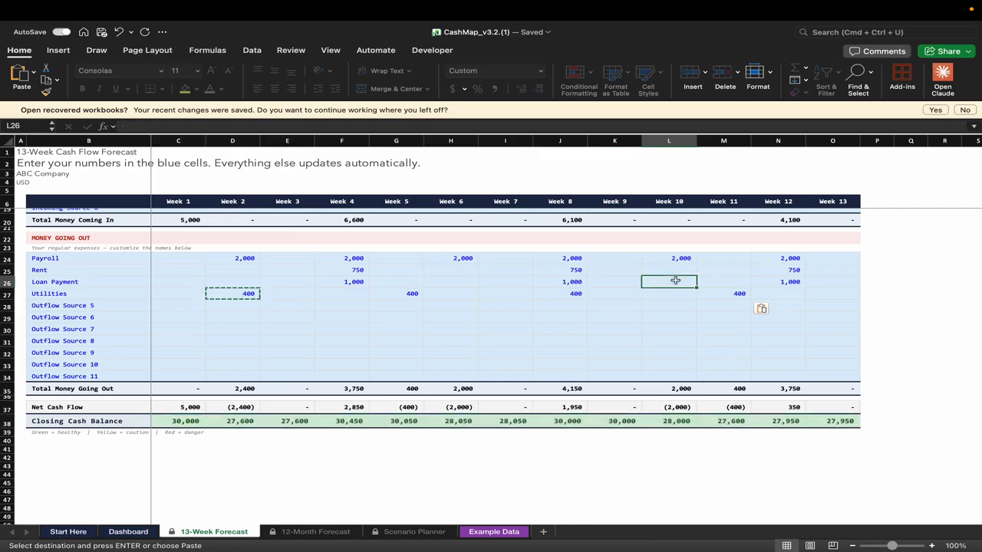
text(-14000)
key(Return)
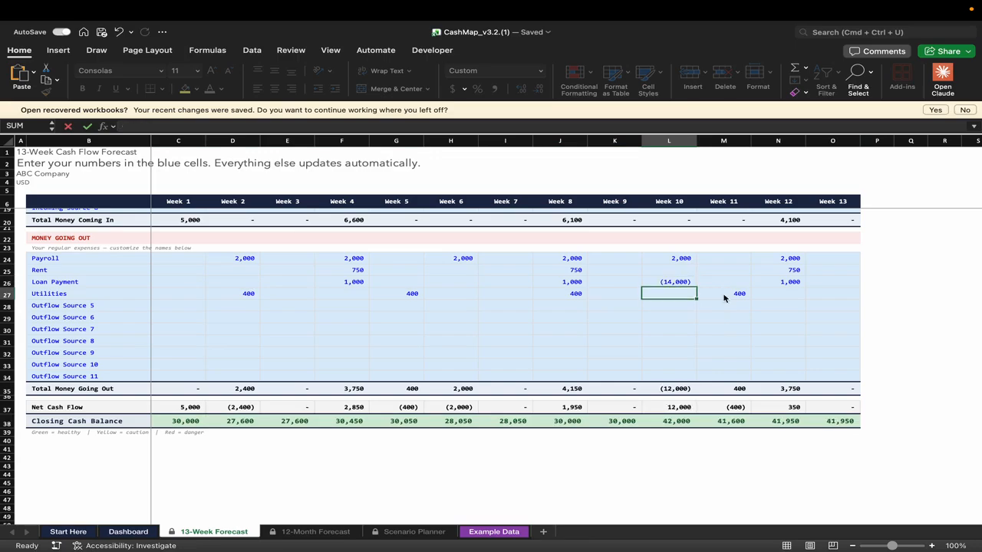
- Set the Week 10 Loan Payment to 50000 and check the Week 10 Closing Cash Balance
key(Up)
text(=5000)
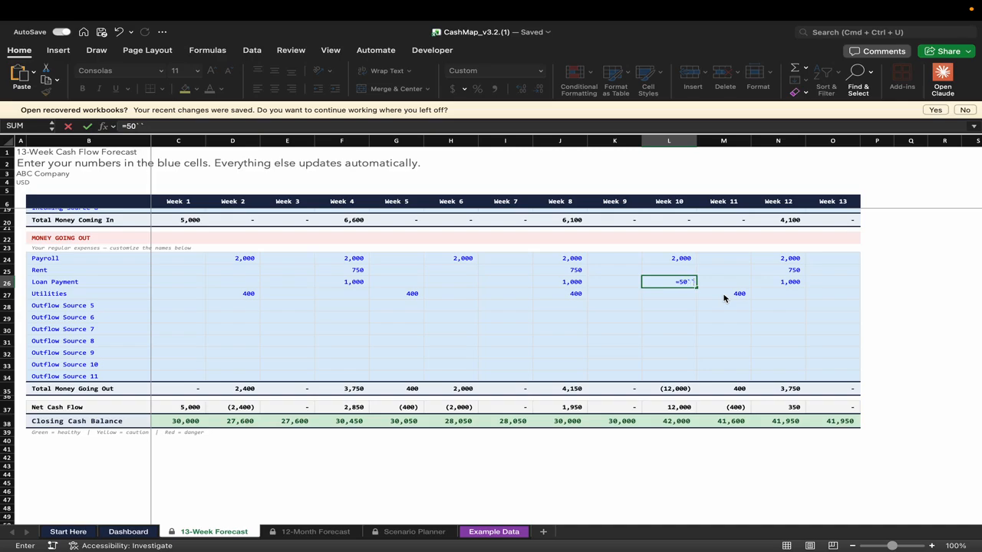
key(Return)
key(Down)
key(Down)
key(Down)
key(Down)
key(Down)
key(Down)
key(Down)
key(Down)
key(Down)
key(Down)
key(Down)
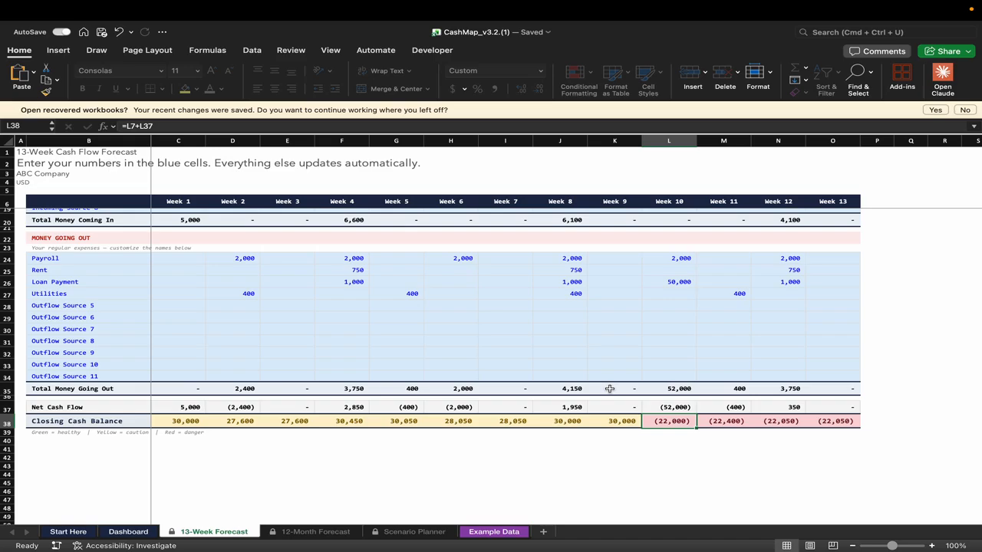
- Compare the Week 10 column and closing balance with the earlier weeks, and undo the last Week 10 Loan Payment change
click(666, 141)
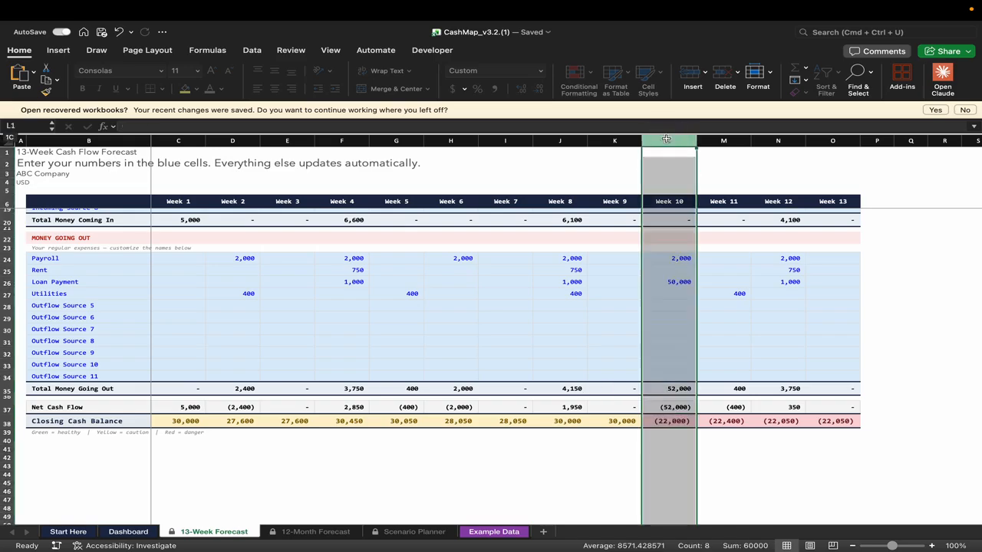
click(245, 140)
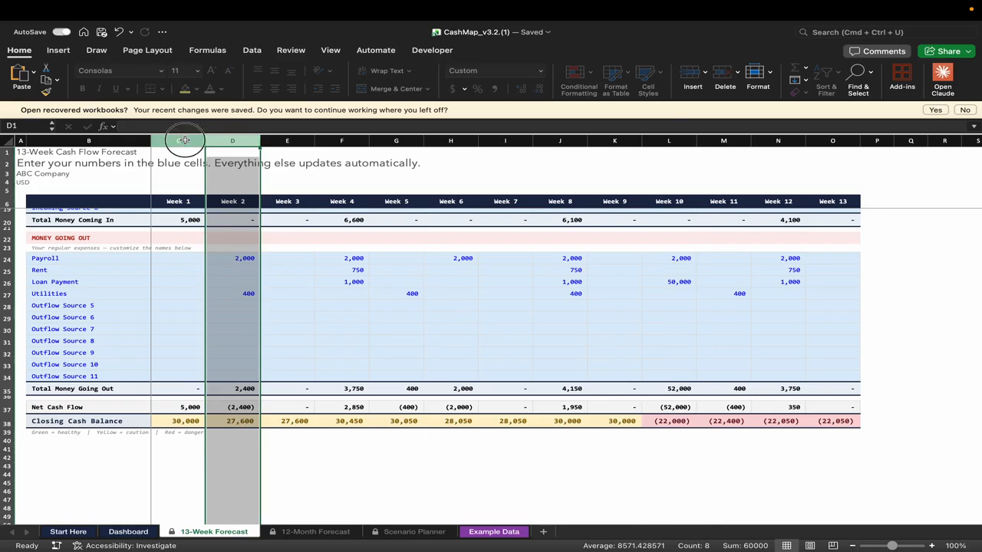
drag(184, 141, 588, 166)
click(671, 341)
click(669, 421)
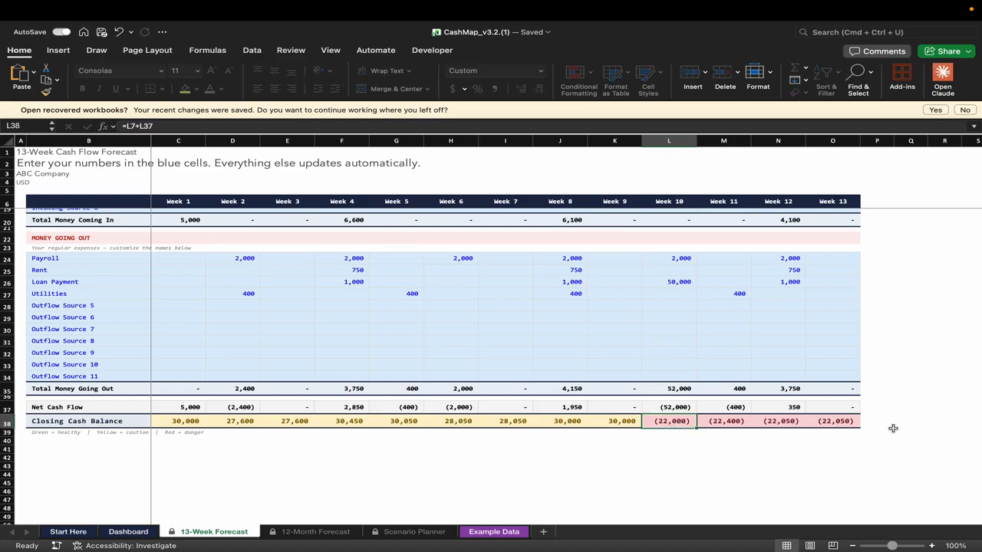
key(super+z)
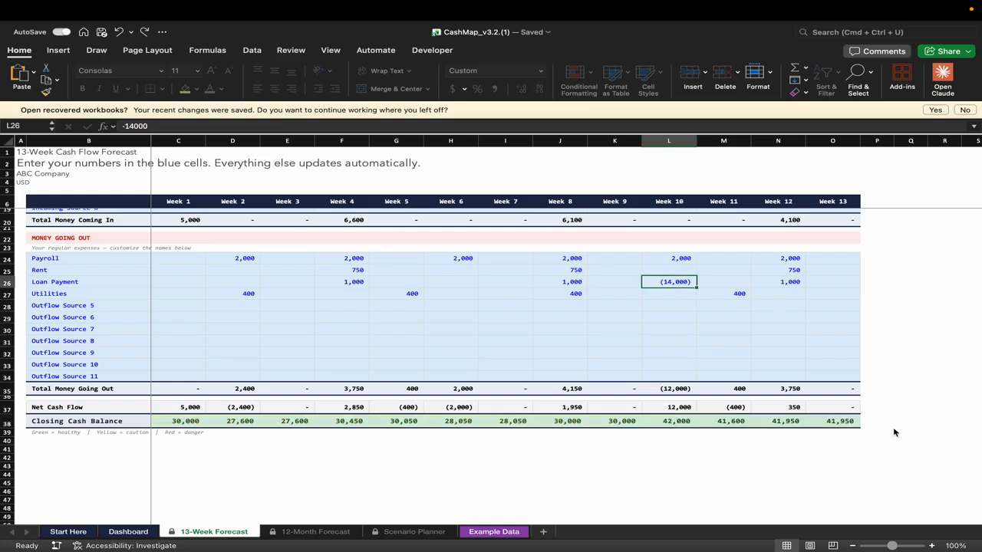
- Trace the 12-Month Forecast's Month 1 Opening Cash Balance to its source in the 13-Week Forecast and return
click(315, 532)
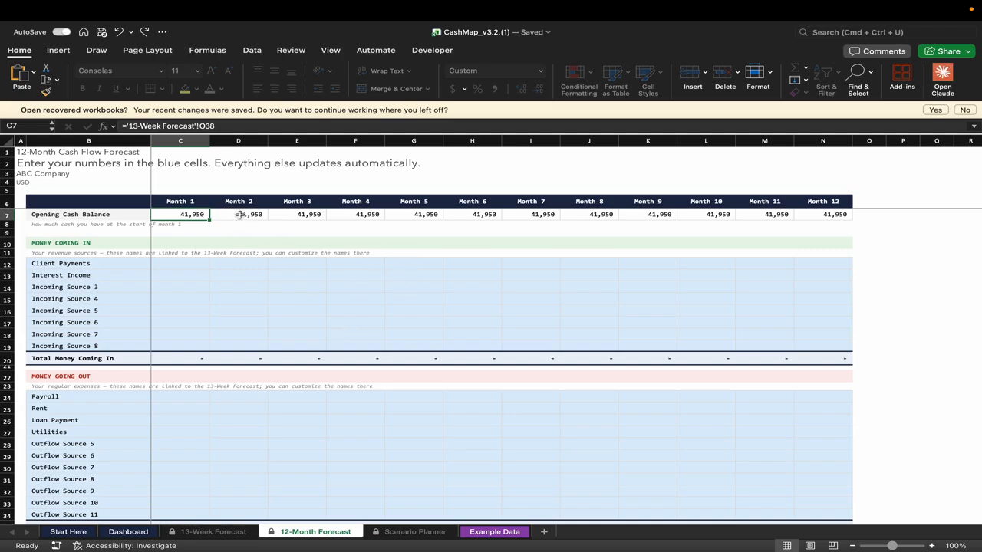
key(ctrl+bracketleft)
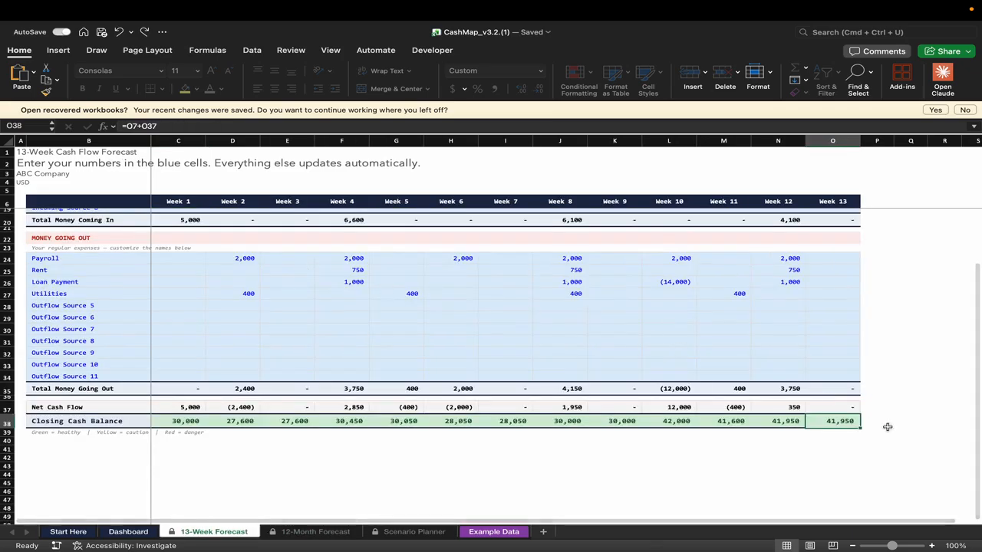
click(325, 532)
- Examine the linked income and expense names and their rows in the 12-Month Forecast
drag(74, 261, 58, 343)
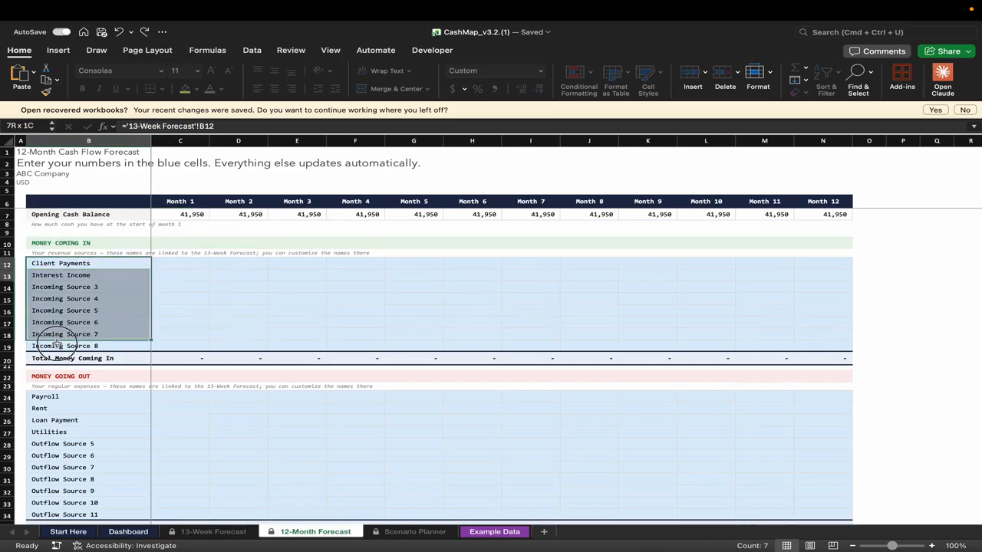
drag(55, 396, 44, 512)
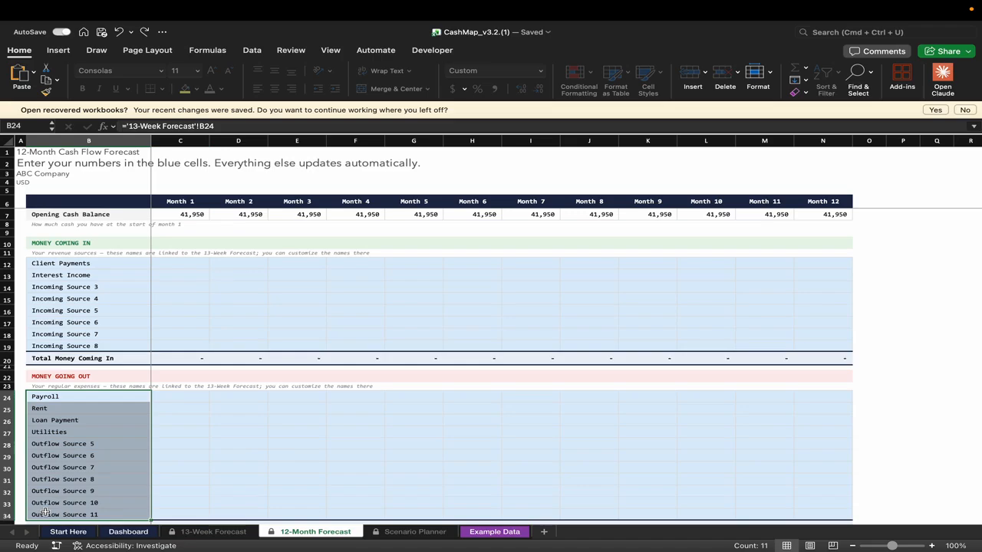
drag(10, 264, 10, 352)
drag(9, 397, 10, 516)
click(163, 468)
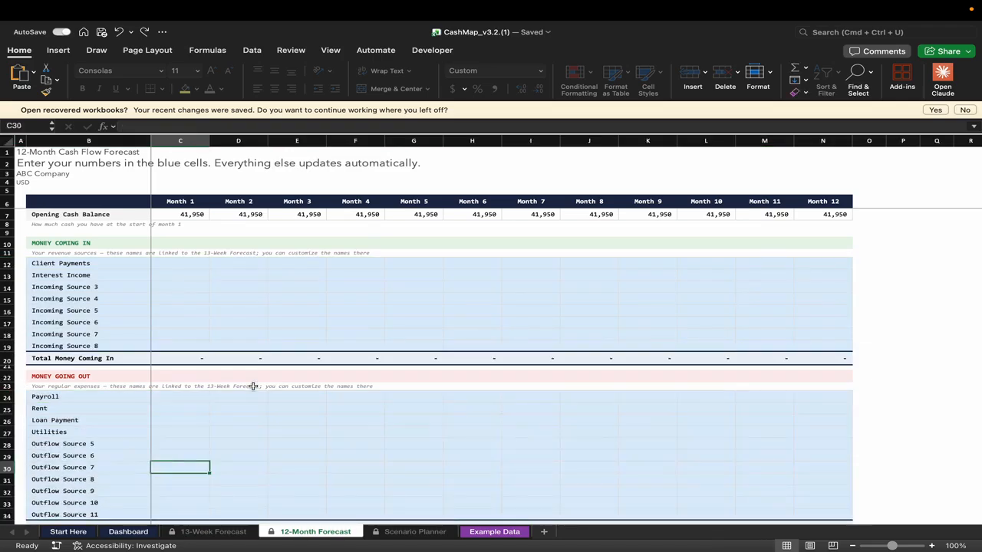
- Enter =SUM('13-Week Forecast'!C12:O12)/3 as the Month 1 Client Payments in the 12-Month Forecast
click(188, 265)
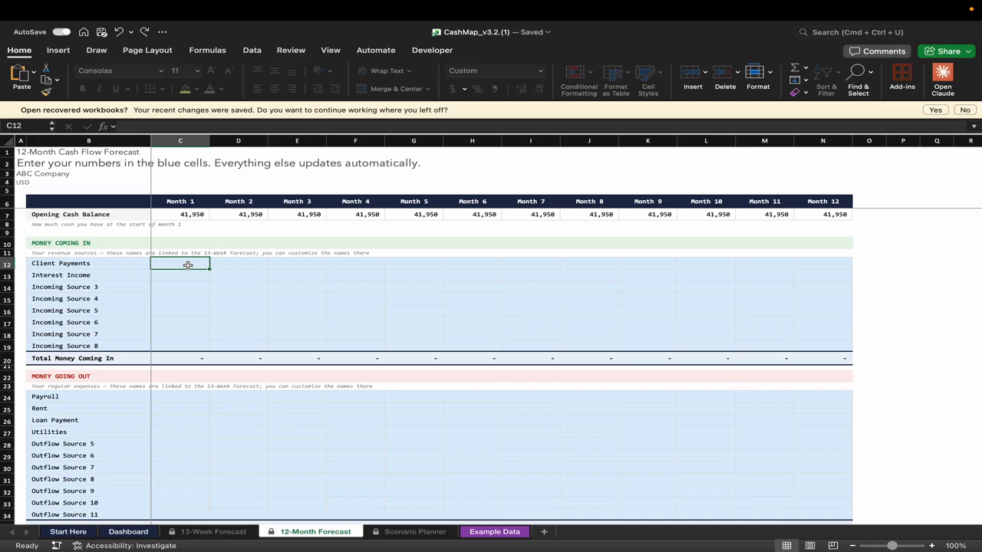
text(=sum)
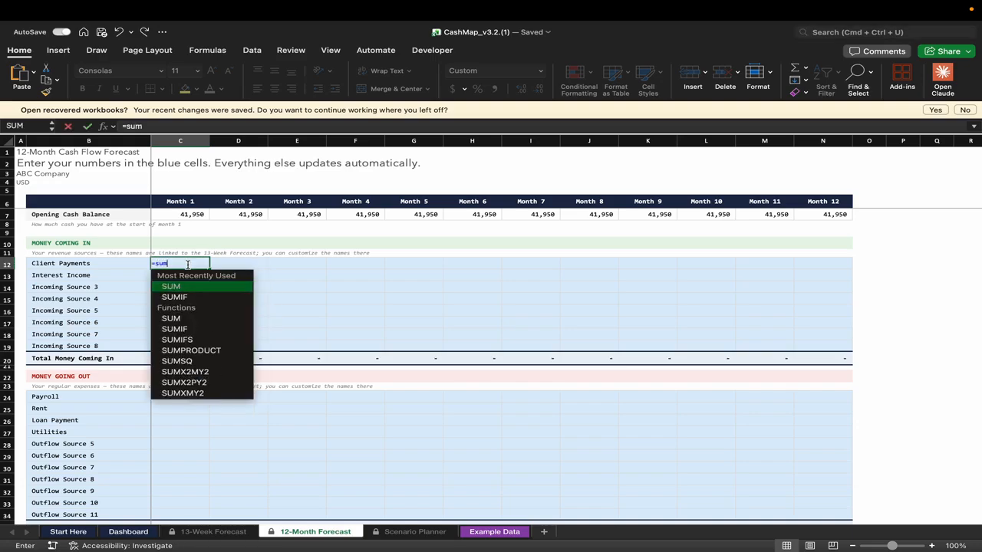
key(Tab)
key(ctrl+Page_Up)
scroll(178, 235, up, 3)
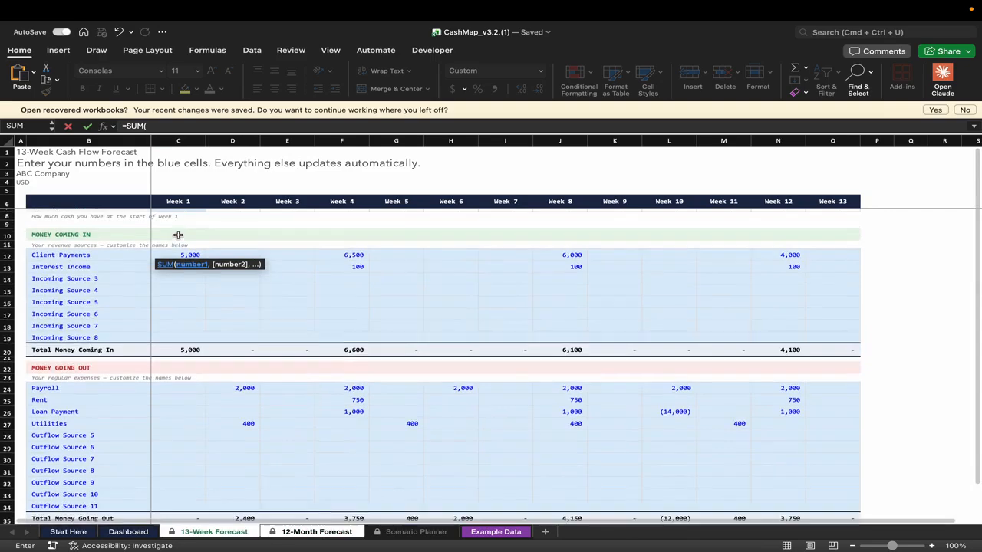
drag(185, 254, 824, 265)
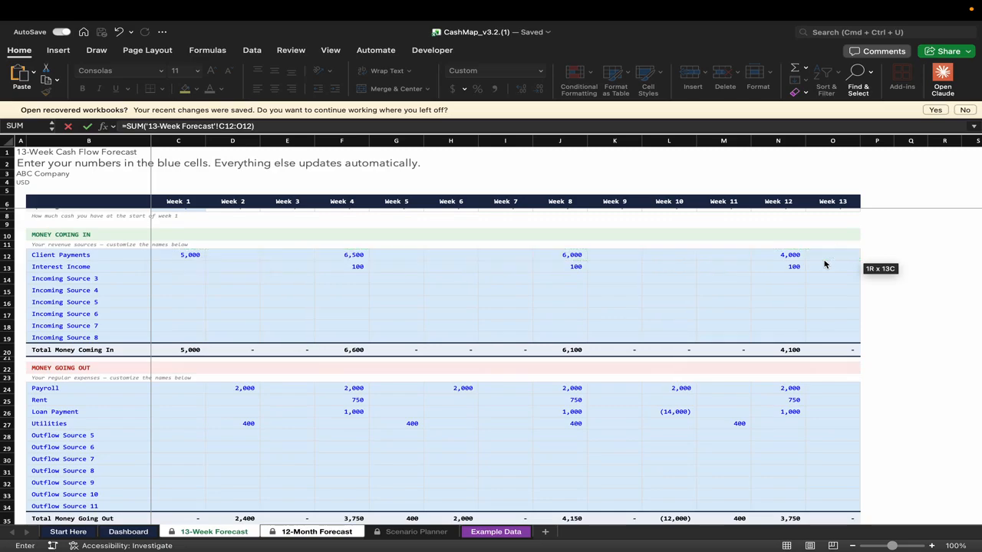
key(Return)
- Copy the Client Payments formula to the other Month 1 income rows and fill Payroll 4,000, Rent 750, Loan Payment 1,000 and Utilities 533
key(Up)
key(super+c)
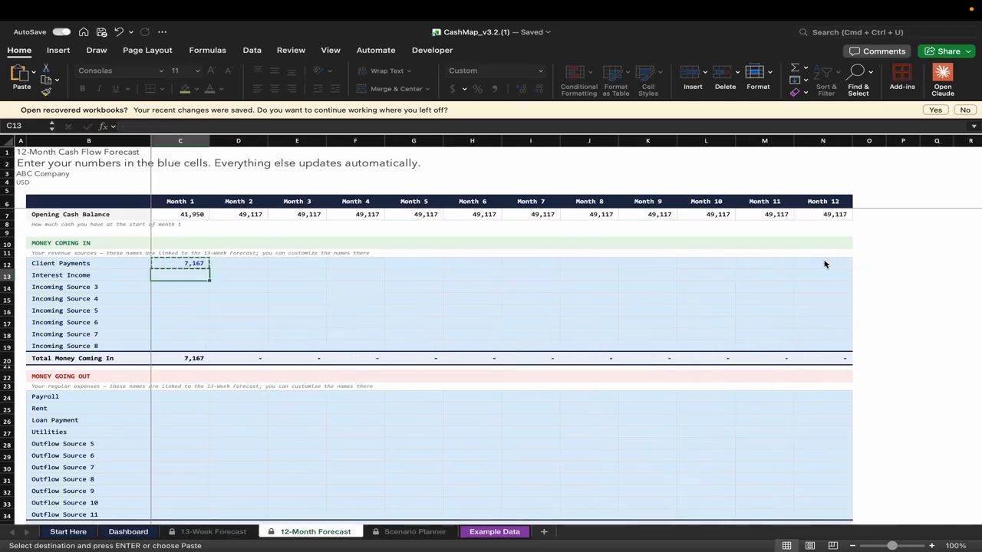
key(shift+Down)
key(shift+Down)
key(shift+Down)
key(shift+Down)
key(shift+Down)
key(shift+Down)
key(shift+Down)
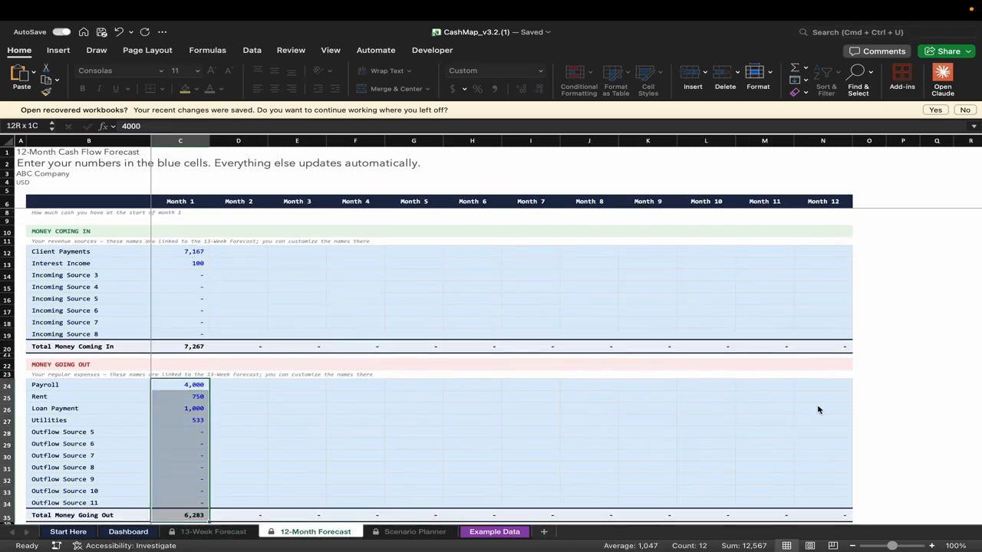
- Copy the Month 1 expenses from Payroll through Outflow Source 11 across Months 2 to 12
key(super+c)
key(Right)
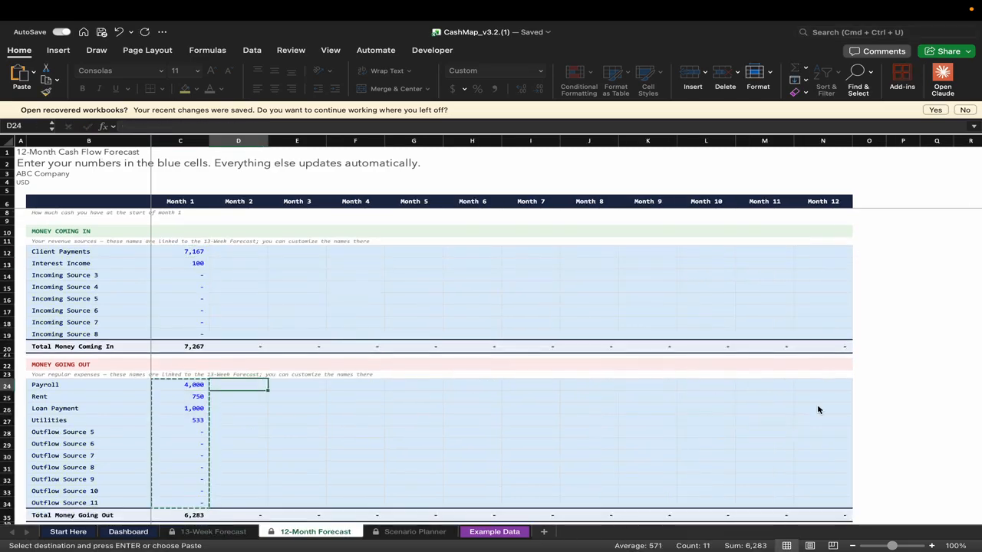
key(shift+Right)
key(shift+Right)
key(shift+Right)
key(shift+Right)
key(shift+Right)
key(shift+Right)
key(shift+Right)
key(shift+Right)
key(shift+Right)
key(shift+Right)
key(Return)
- Copy the Month 1 income rows from Client Payments through Incoming Source 8 across Months 2 to 12
key(Up)
key(Up)
key(Up)
key(Up)
key(Up)
key(Up)
key(Up)
key(Up)
key(Up)
key(Up)
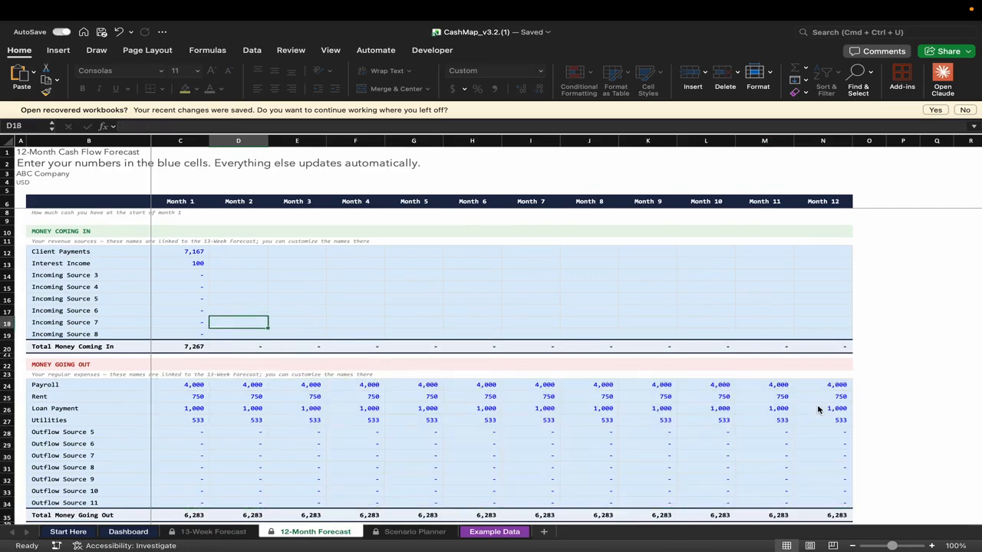
key(Left)
key(Up)
key(Up)
key(shift+Down)
key(shift+Down)
key(shift+Down)
key(shift+Down)
key(shift+Down)
key(shift+Down)
key(shift+Down)
key(super+c)
key(Right)
key(shift+Right)
key(shift+Right)
key(shift+Right)
key(shift+Right)
key(shift+Right)
key(shift+Right)
key(shift+Right)
key(shift+Right)
key(shift+Right)
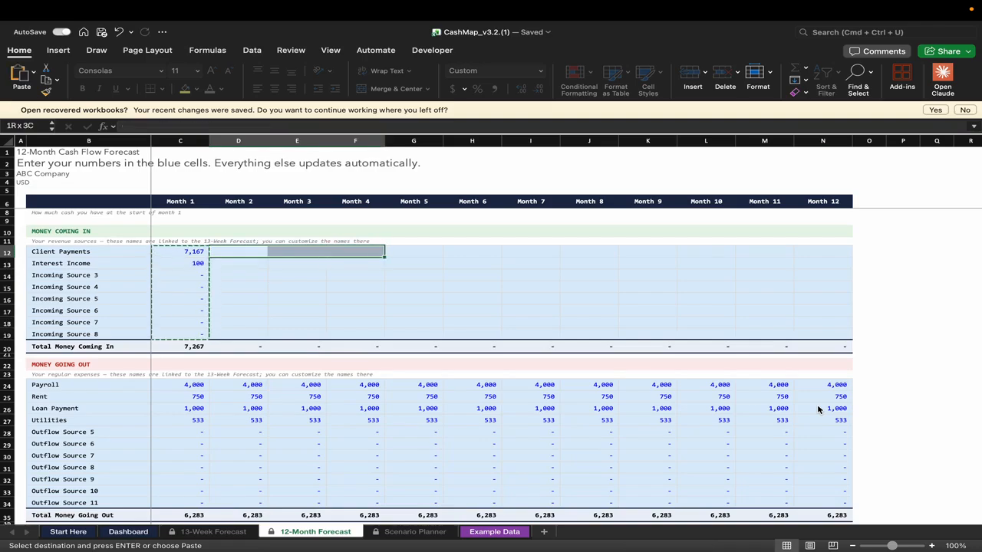
key(shift+Right)
key(Return)
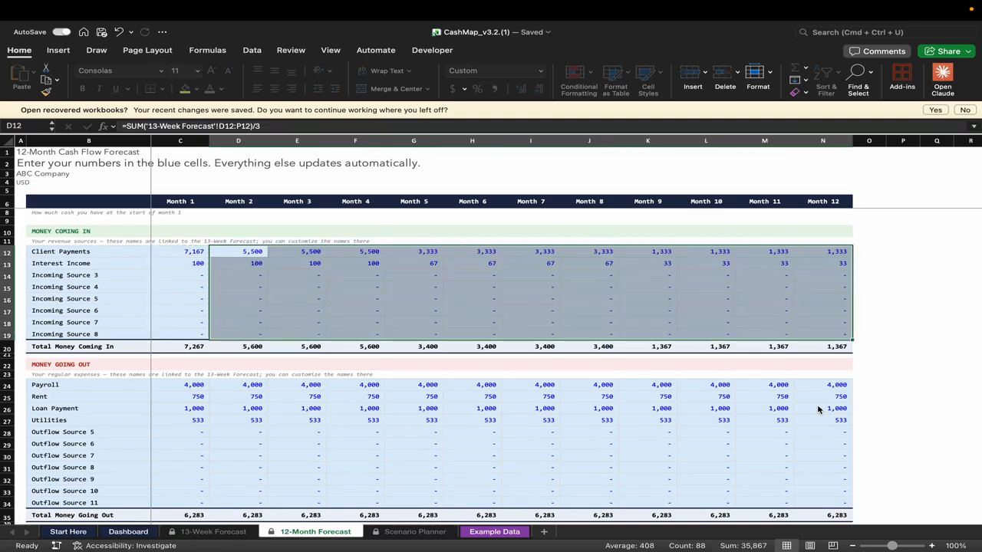
- Examine the Closing Cash Balance and Cash Runway rows across the 12 months
scroll(803, 458, down, 3)
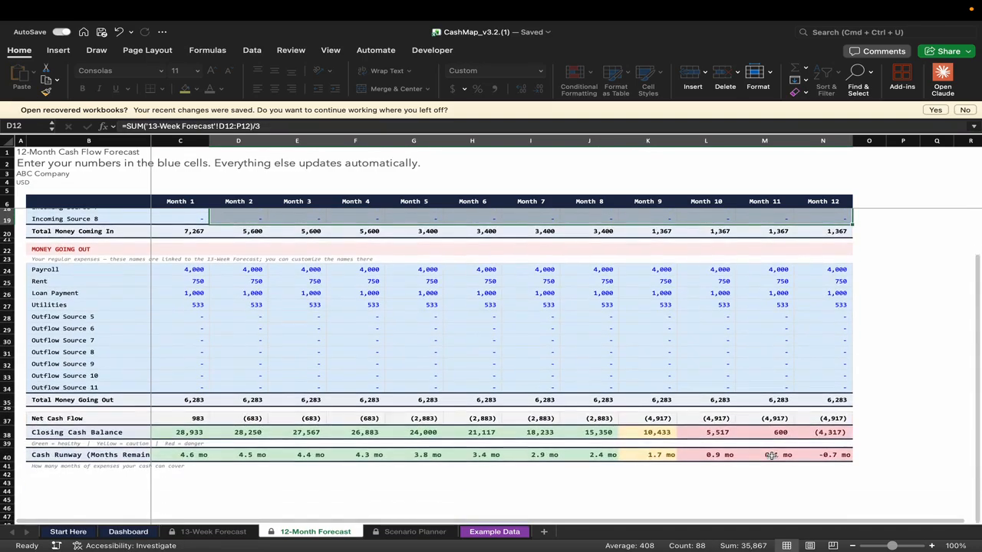
click(465, 482)
click(8, 456)
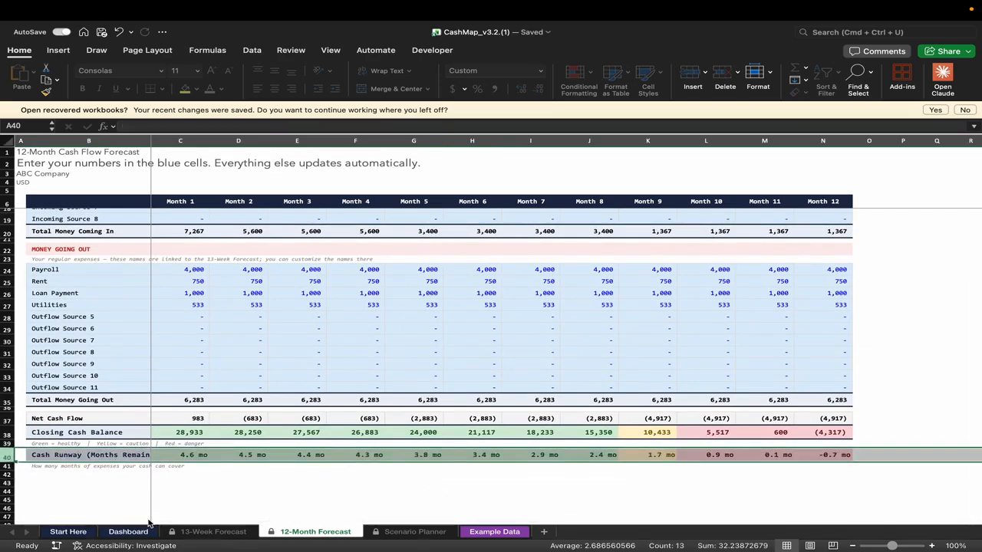
mouse_move(284, 537)
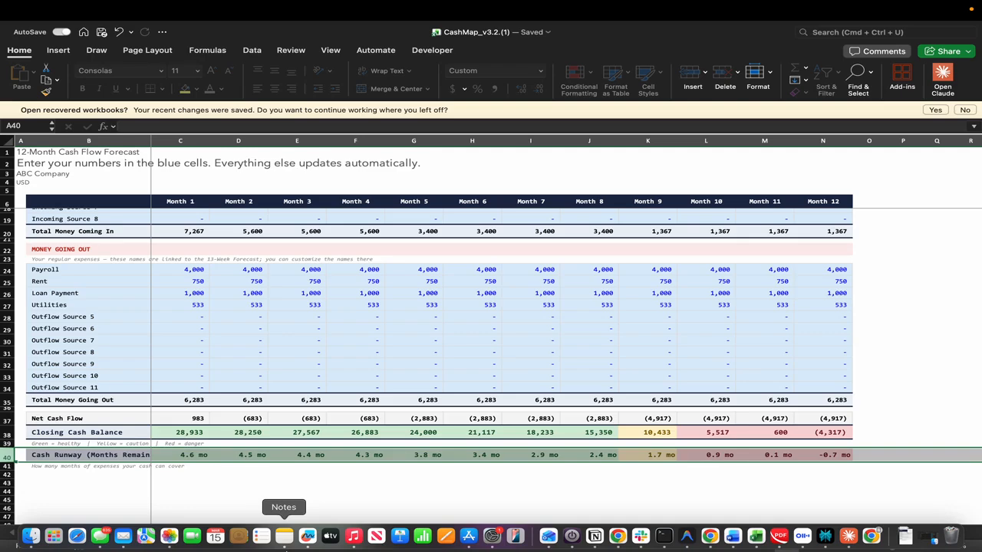
click(414, 444)
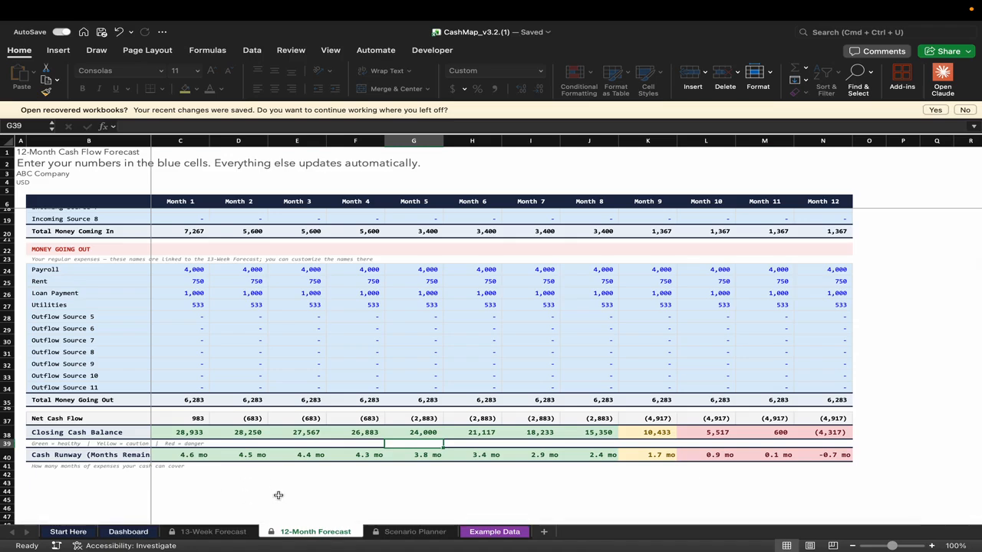
- Open the Scenario Planner and examine the Base Case, Best Case and Worst Case revenue and expense adjustments
click(414, 531)
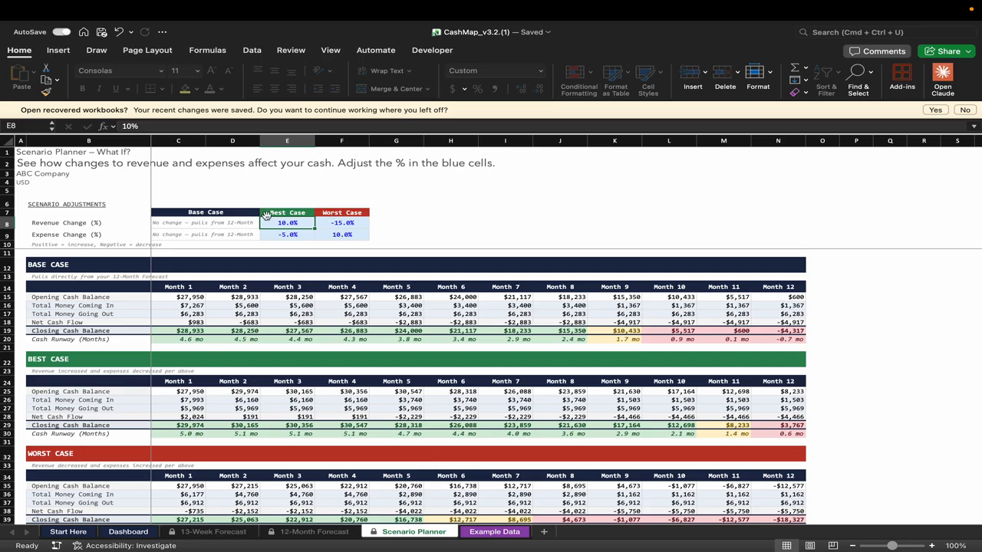
drag(206, 212, 360, 228)
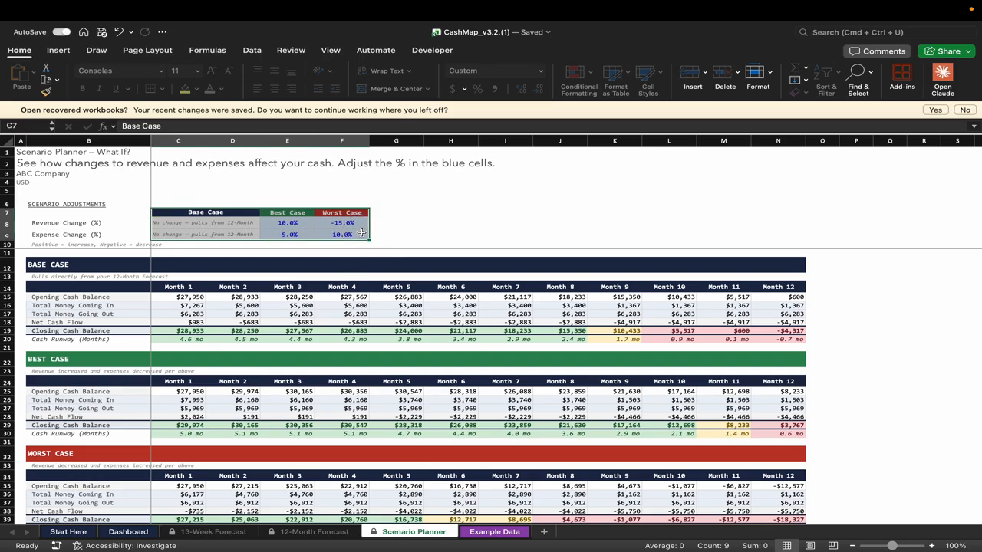
click(231, 217)
drag(231, 217, 231, 235)
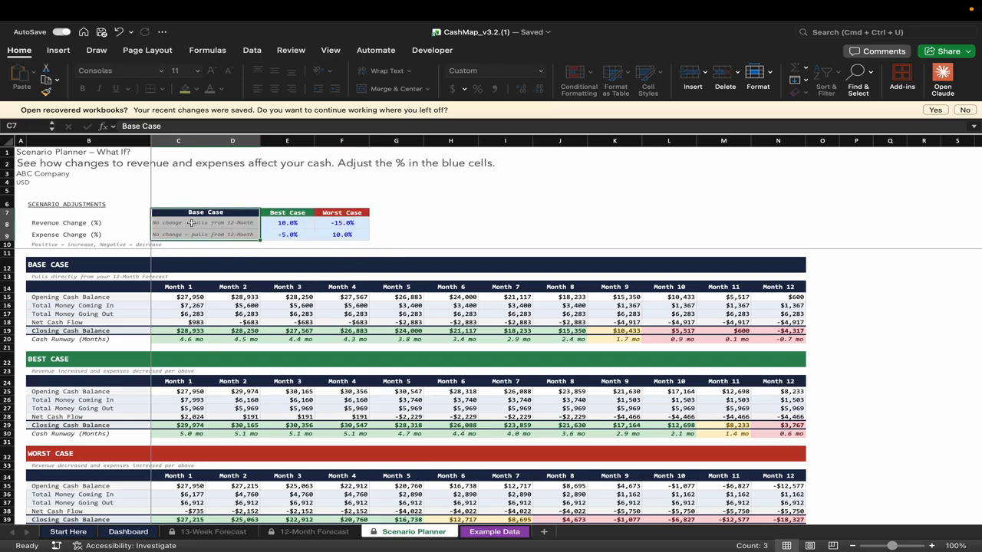
click(218, 224)
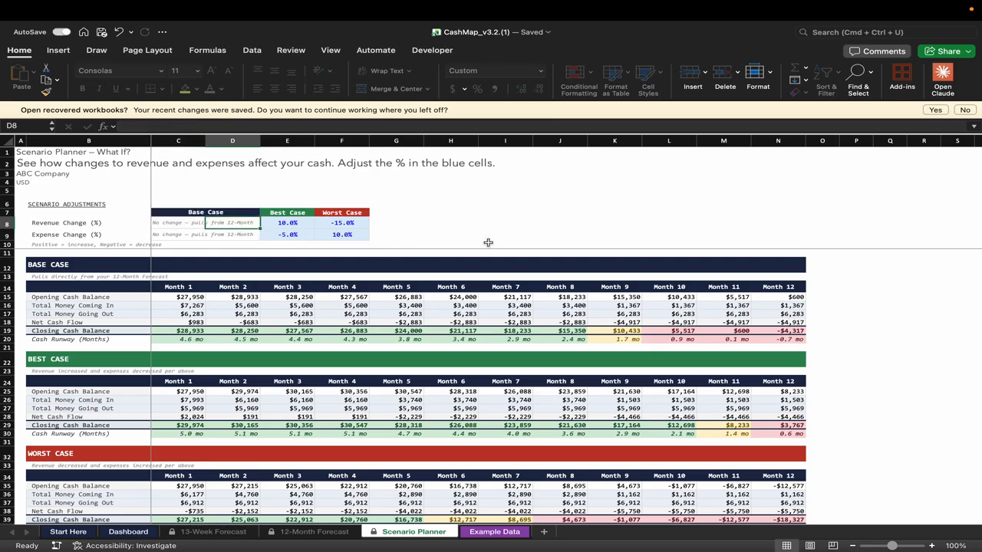
- Try a Best Case Revenue Change of 4% and undo it
click(298, 223)
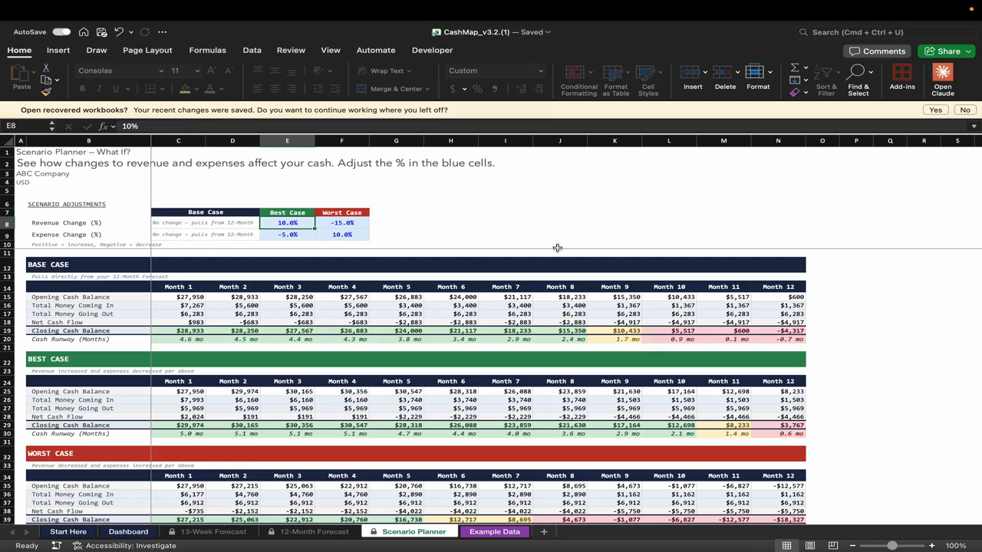
text(4)
key(ctrl+Return)
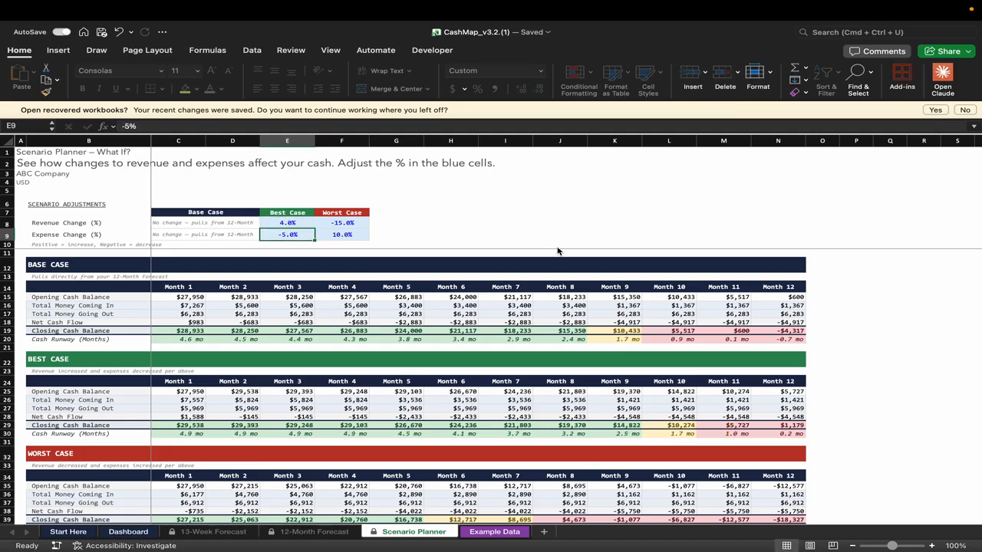
key(super+z)
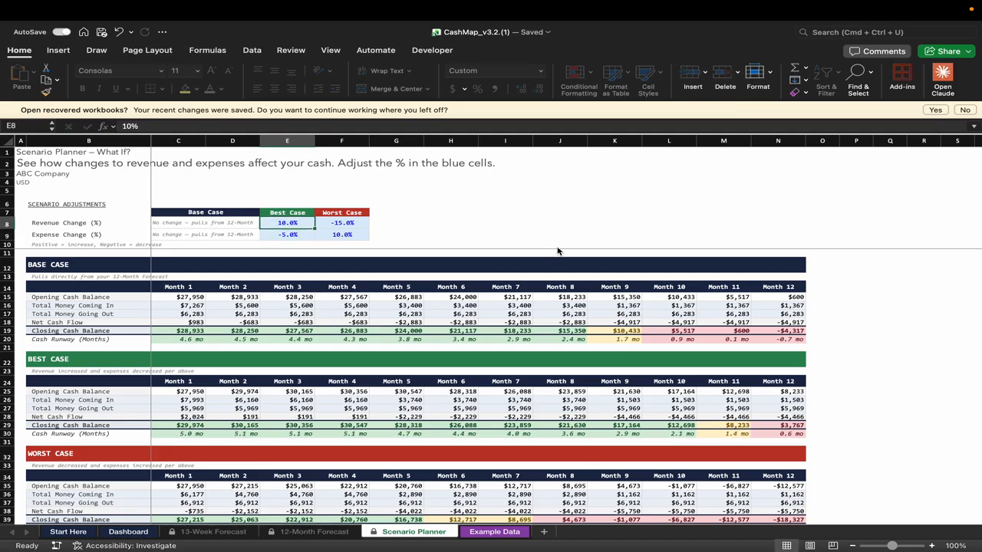
- Set the Best Case Revenue Change to 4% and examine the Best Case cash flow rows
text(4)
key(Return)
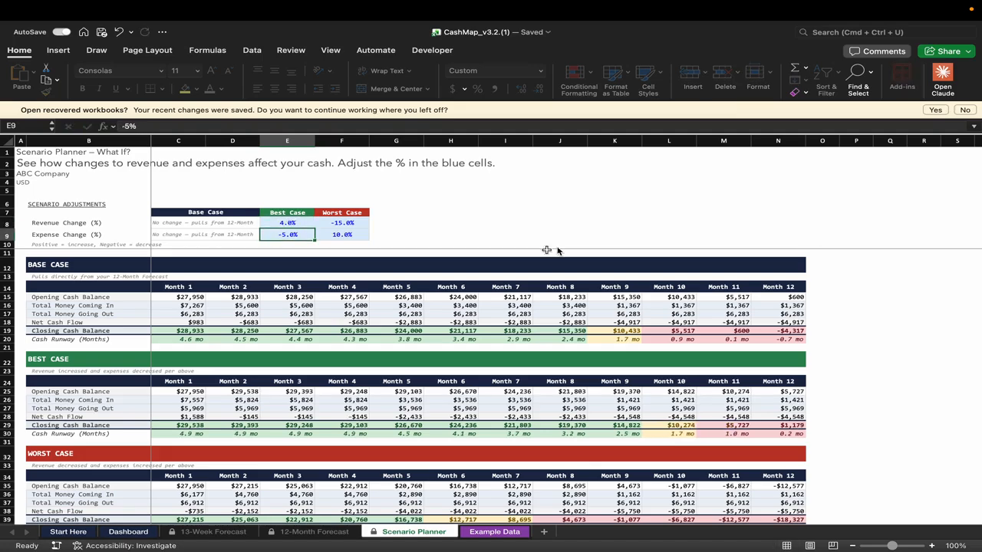
drag(13, 393, 14, 429)
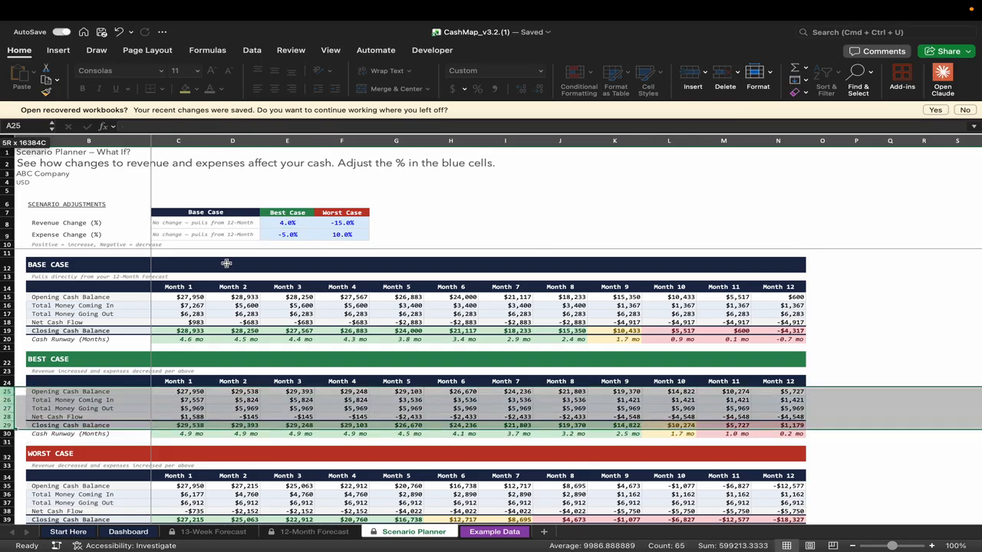
click(236, 294)
click(293, 232)
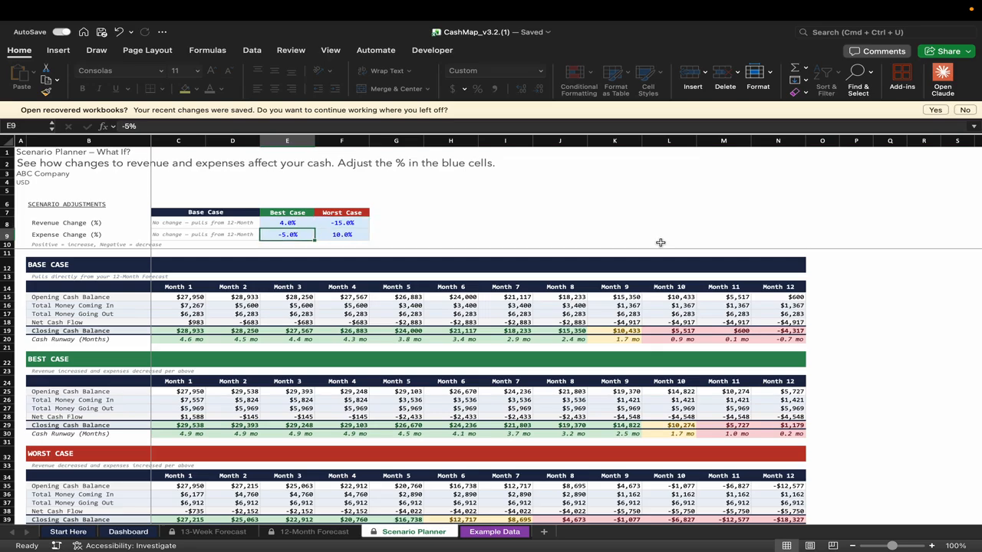
- Set the Best Case Expense Change to -3% and the Worst Case adjustments to -8% revenue and 4% expense
text(-3)
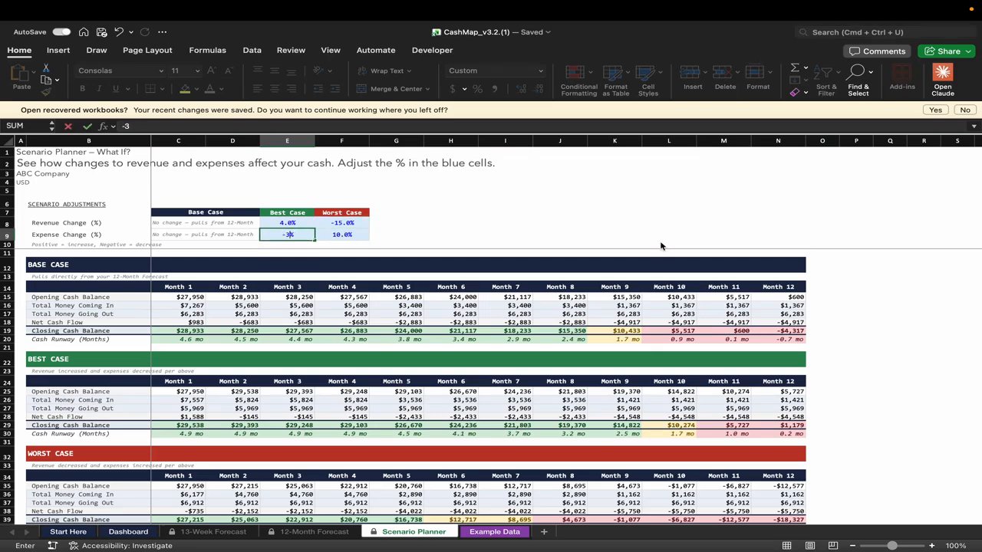
key(Return)
key(Up)
key(Up)
key(Right)
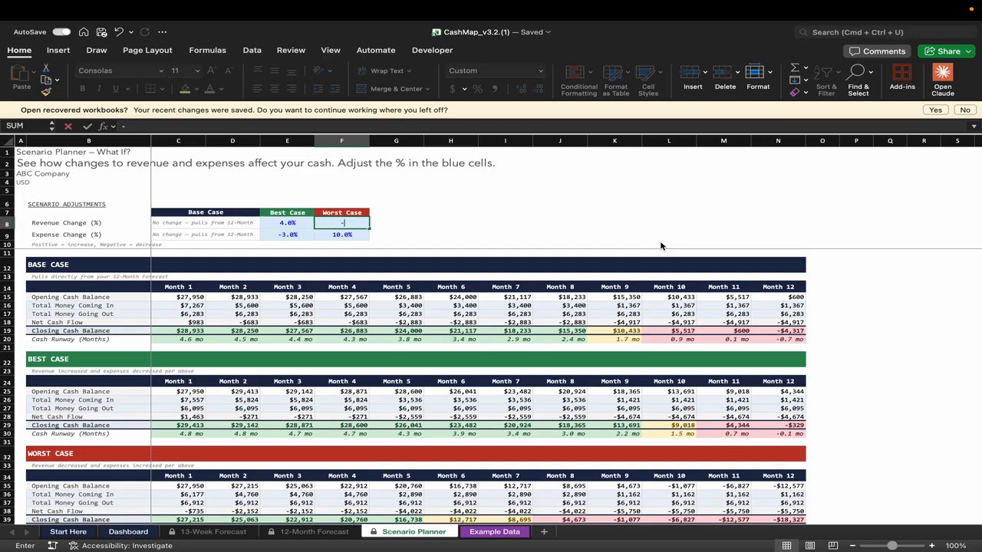
text(-)
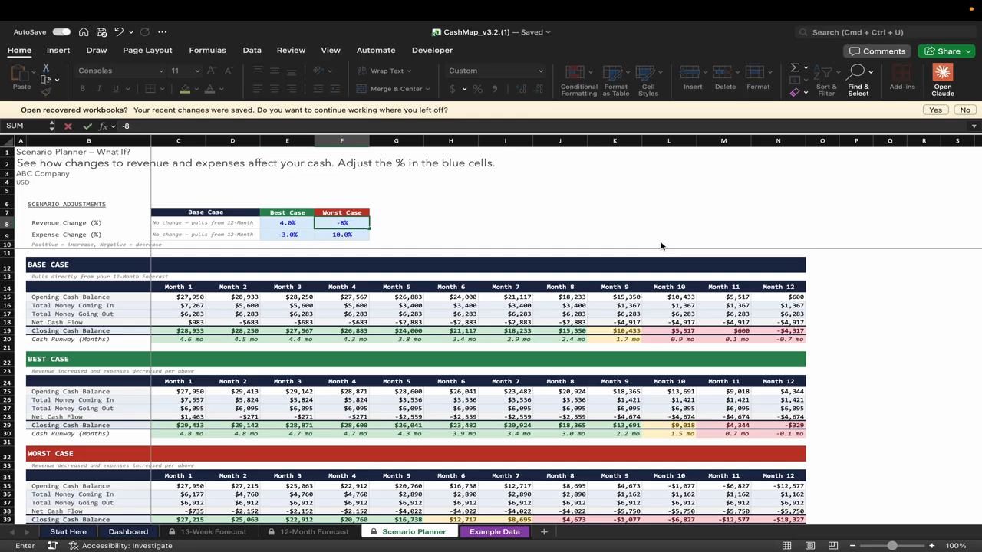
text(8)
key(Return)
text(4)
key(Return)
- Compare the Base, Best and Worst Case cash flow rows against the scenario adjustment percentages
scroll(61, 306, down, 1)
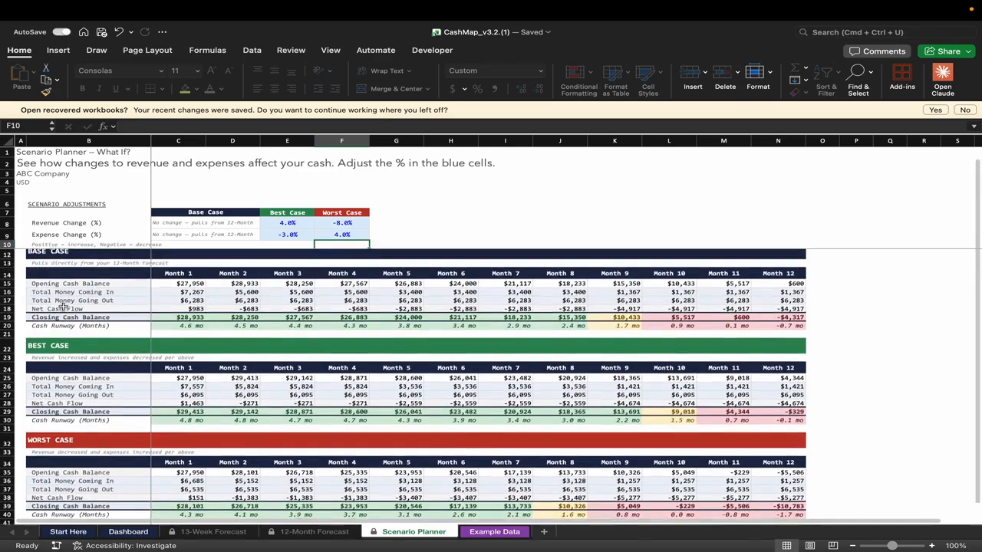
drag(7, 274, 9, 421)
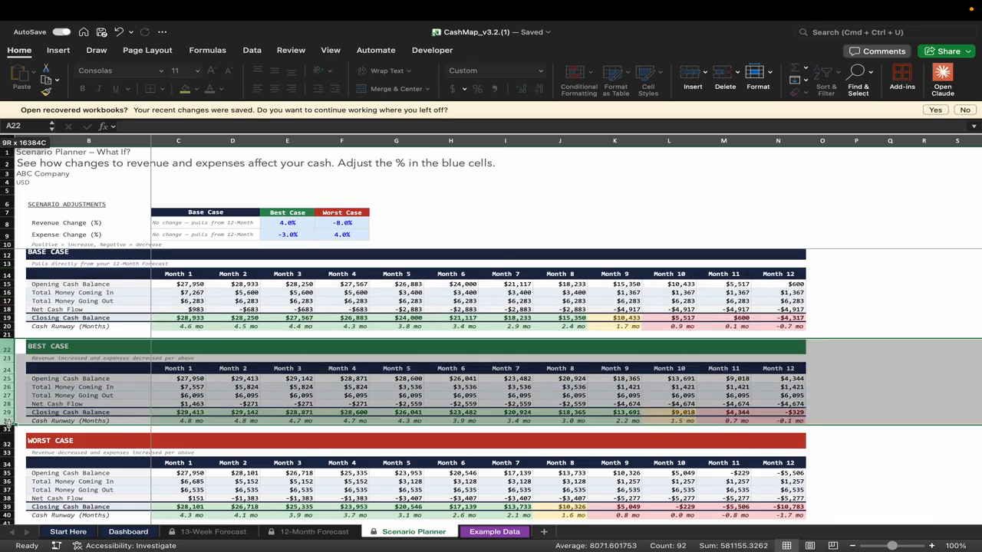
click(223, 410)
drag(290, 213, 334, 236)
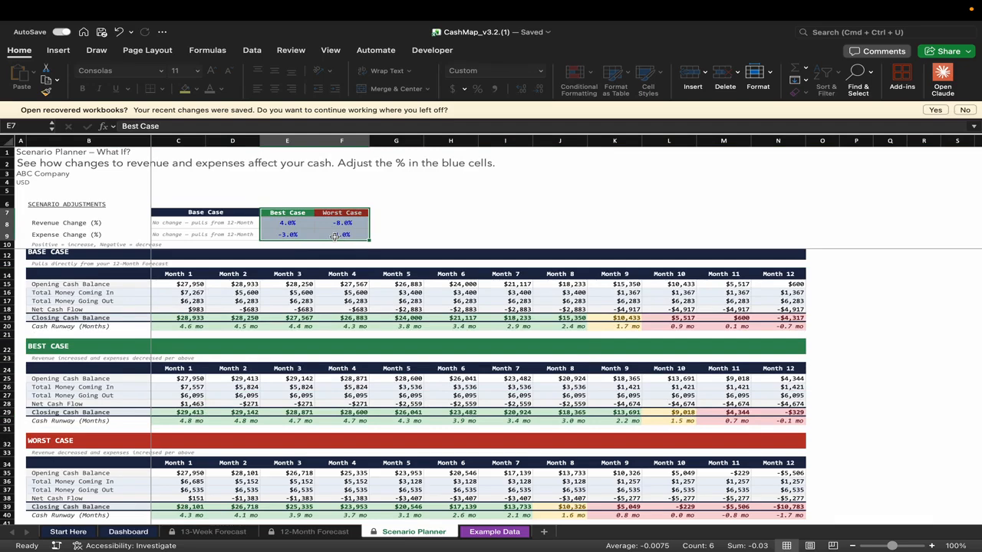
click(335, 236)
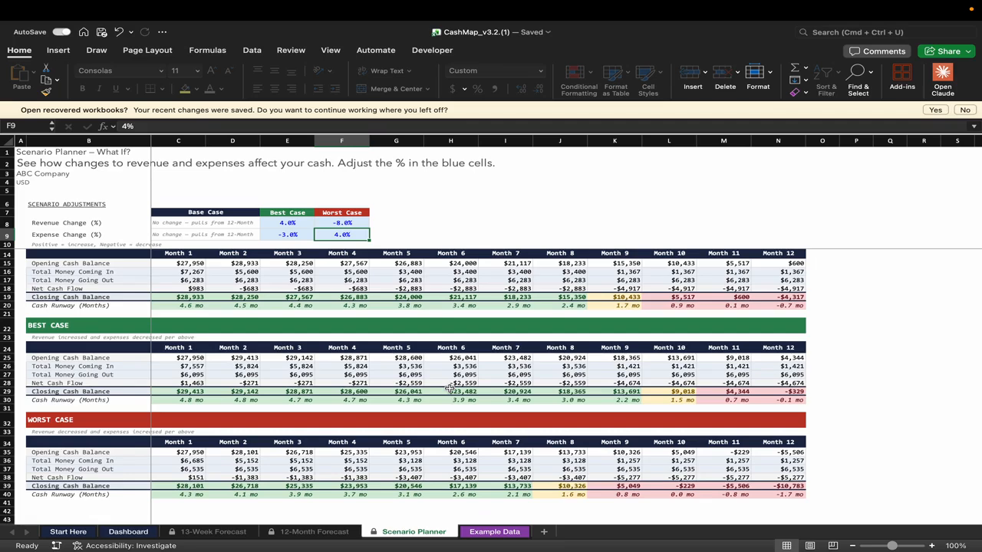
click(381, 406)
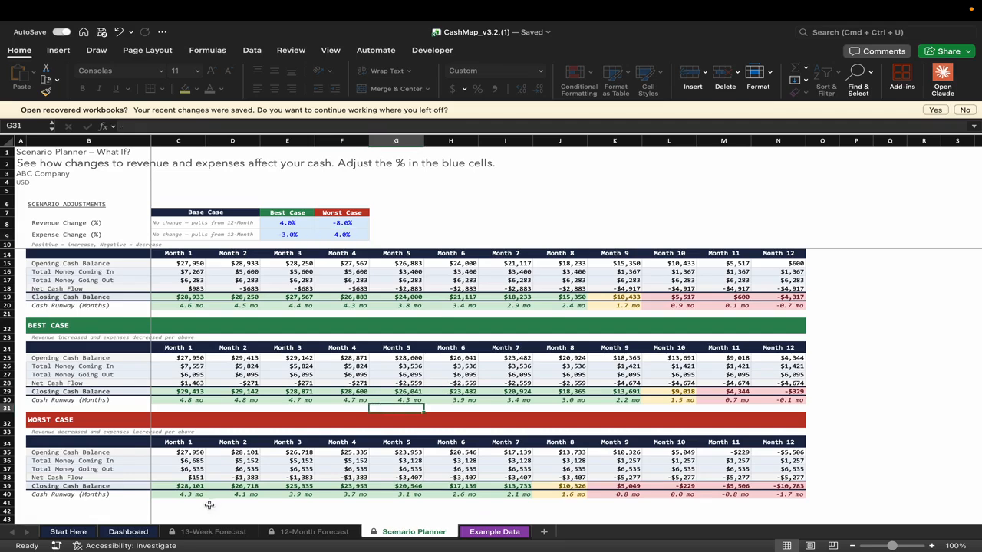
- Open the Dashboard and examine the Current Cash, Cash Runway, Monthly Burn and Cash Health figures
click(129, 531)
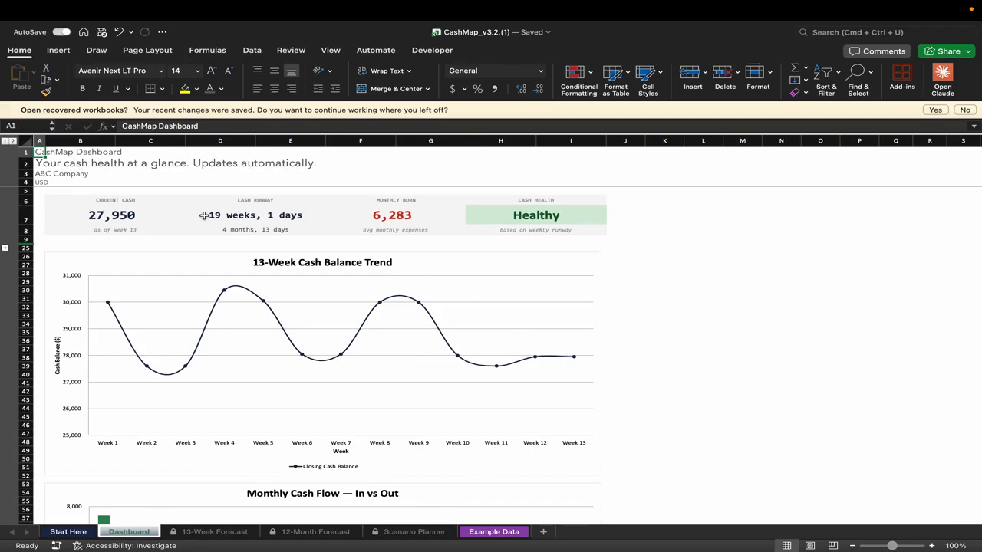
drag(115, 201, 531, 230)
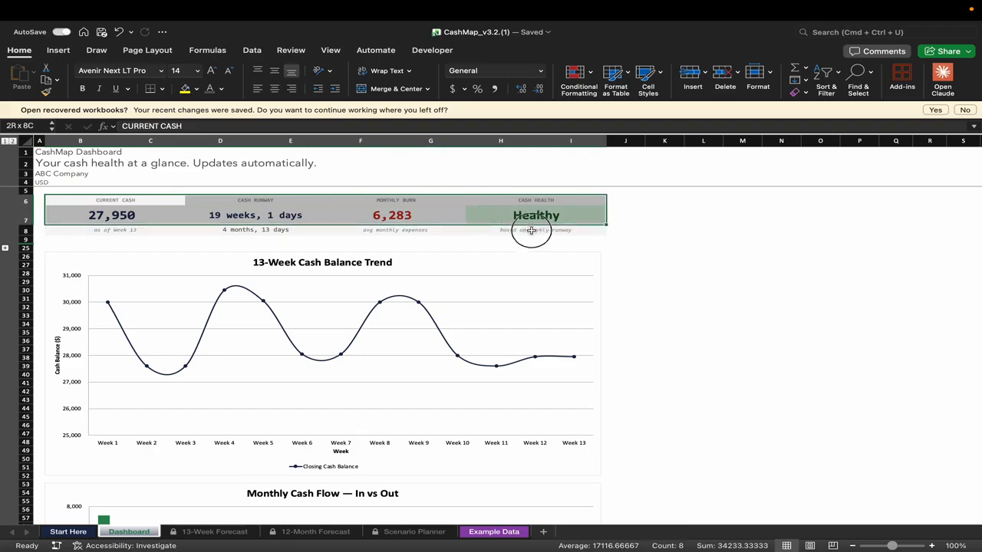
click(664, 248)
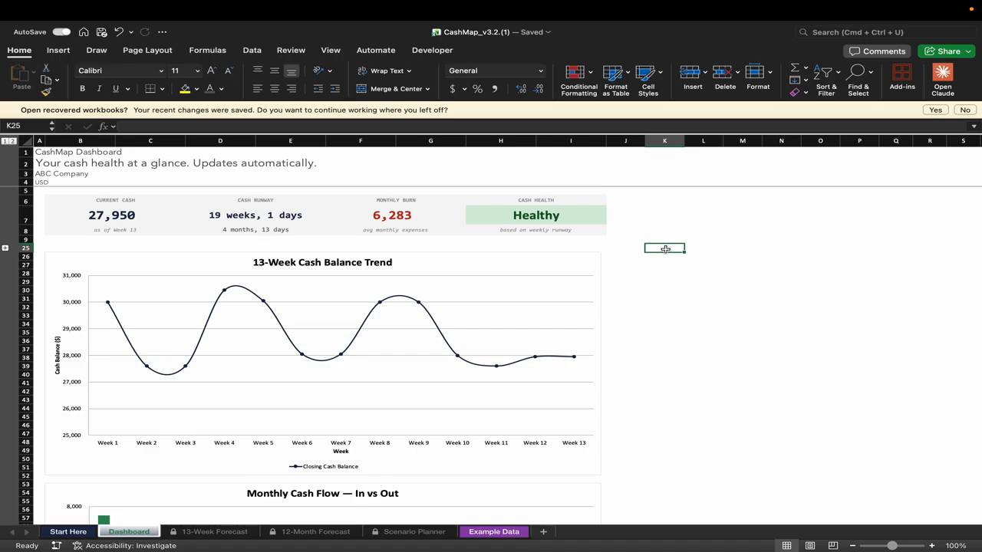
click(418, 218)
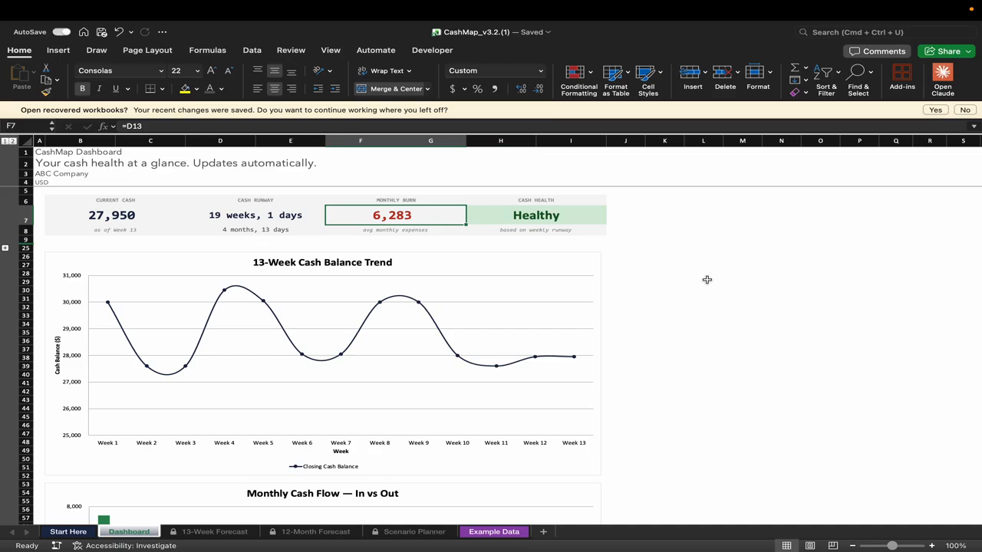
key(Right)
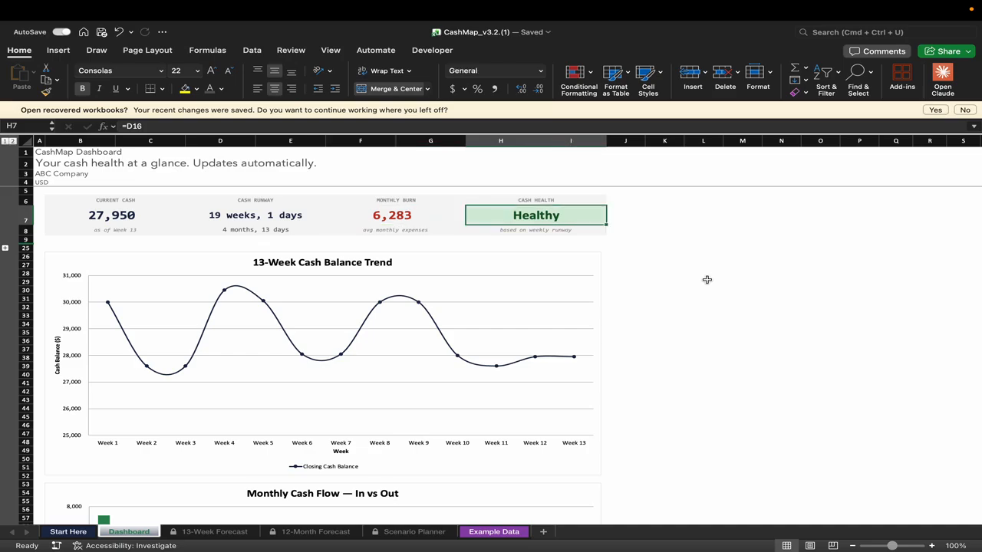
- Examine the Dashboard charts for weekly cash balance, monthly cash flow, runway by scenario and 12-month projection
scroll(697, 366, down, 3)
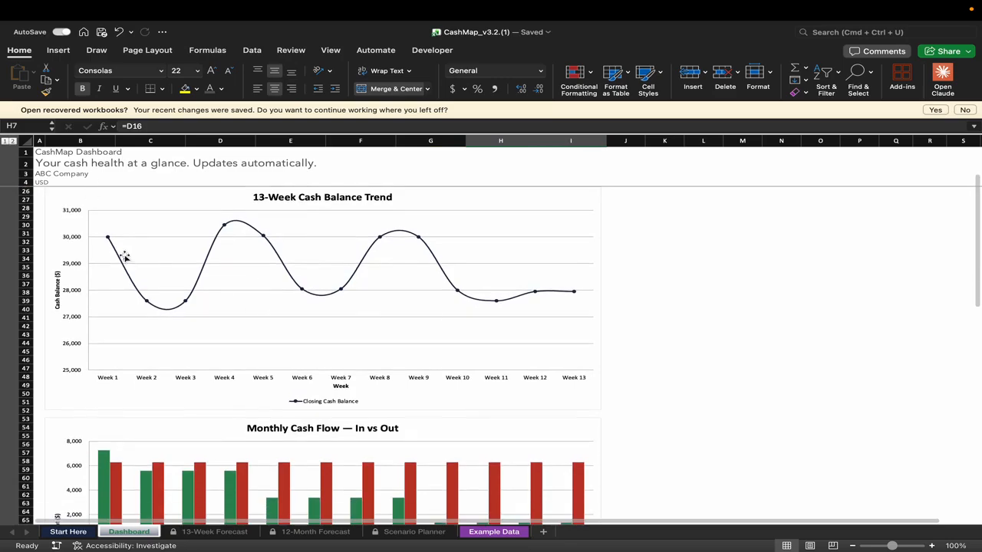
scroll(649, 325, down, 5)
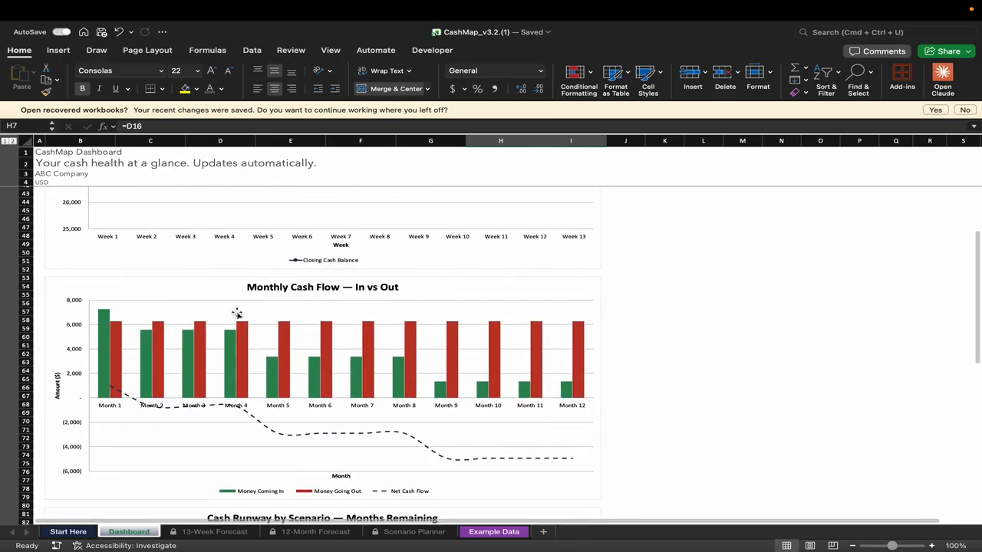
scroll(704, 386, down, 2)
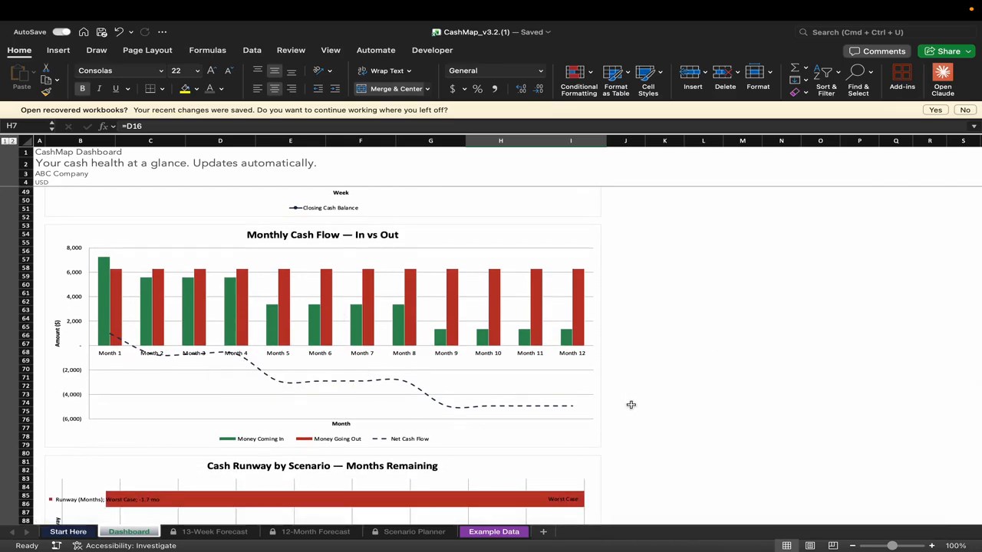
scroll(641, 325, down, 2)
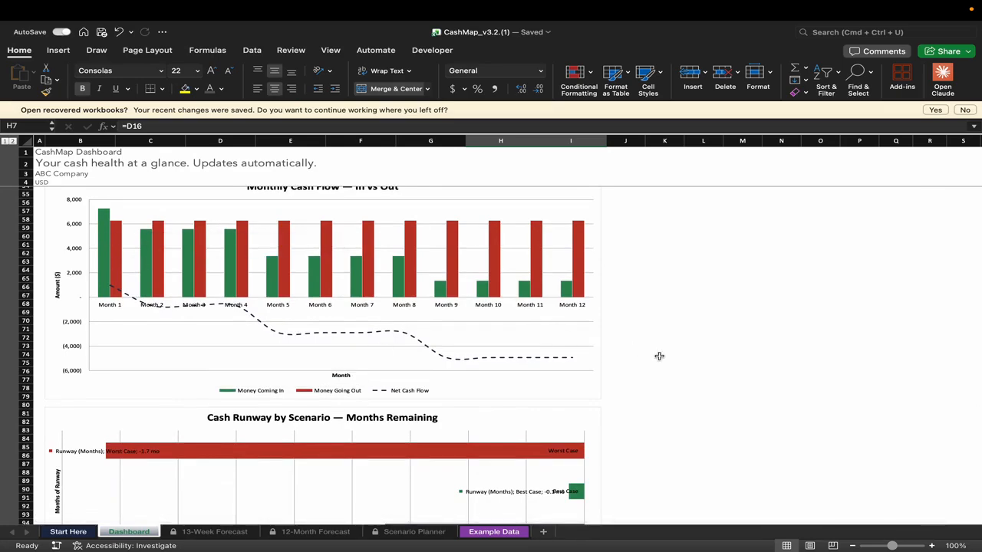
scroll(686, 356, down, 1)
scroll(686, 356, down, 3)
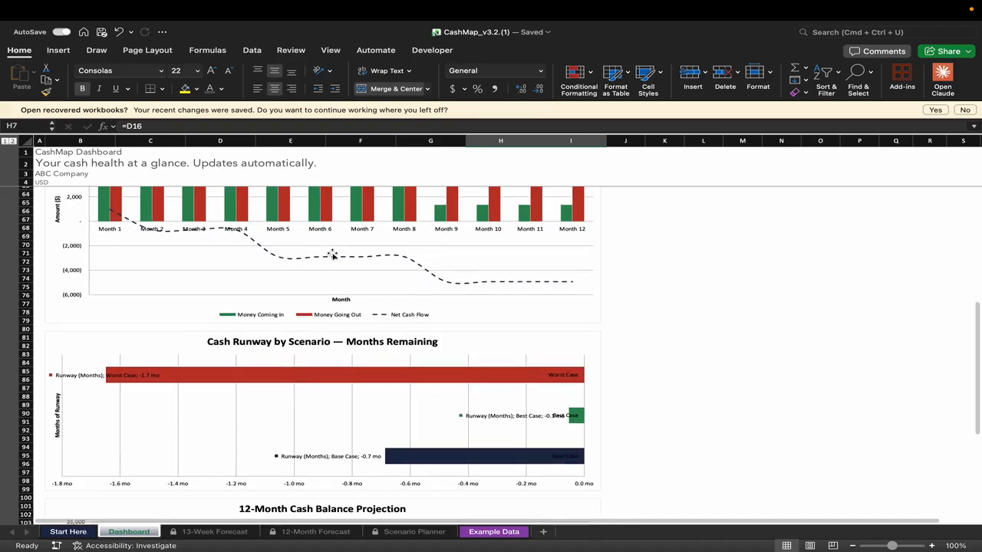
click(647, 303)
scroll(647, 302, down, 2)
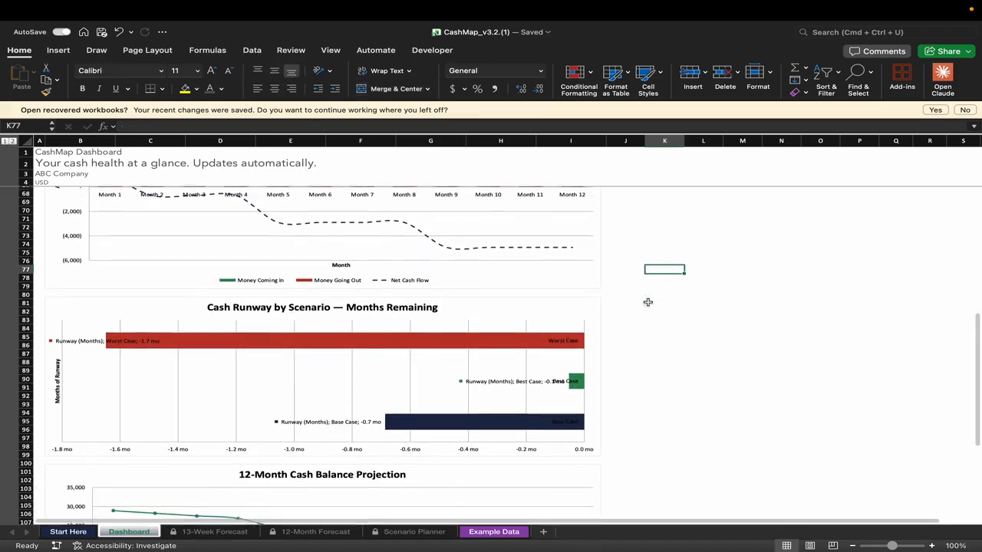
scroll(648, 302, down, 1)
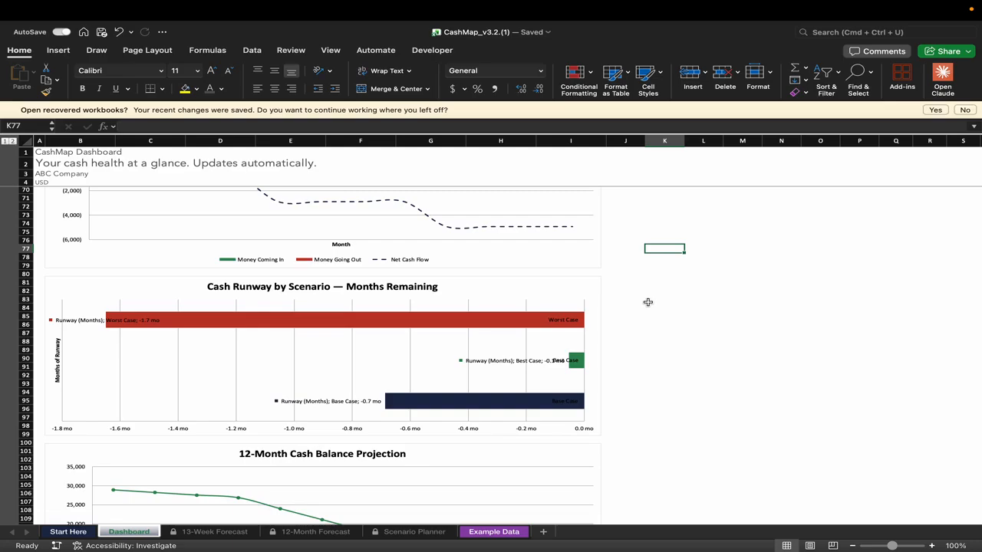
scroll(647, 302, down, 5)
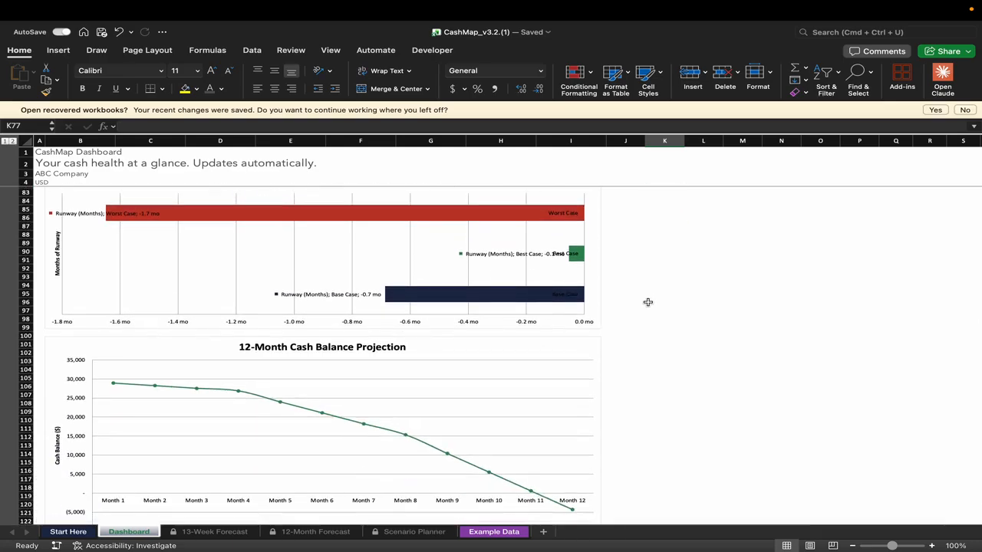
scroll(647, 302, up, 15)
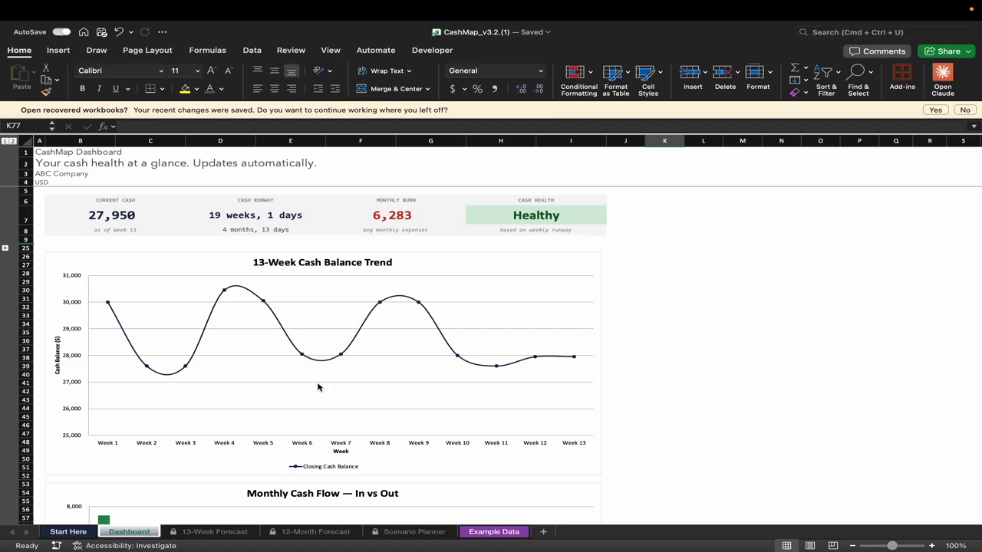
- Open the Start Here sheet and look over the support contact line, checklist and color guide
click(70, 531)
scroll(103, 455, down, 3)
click(30, 426)
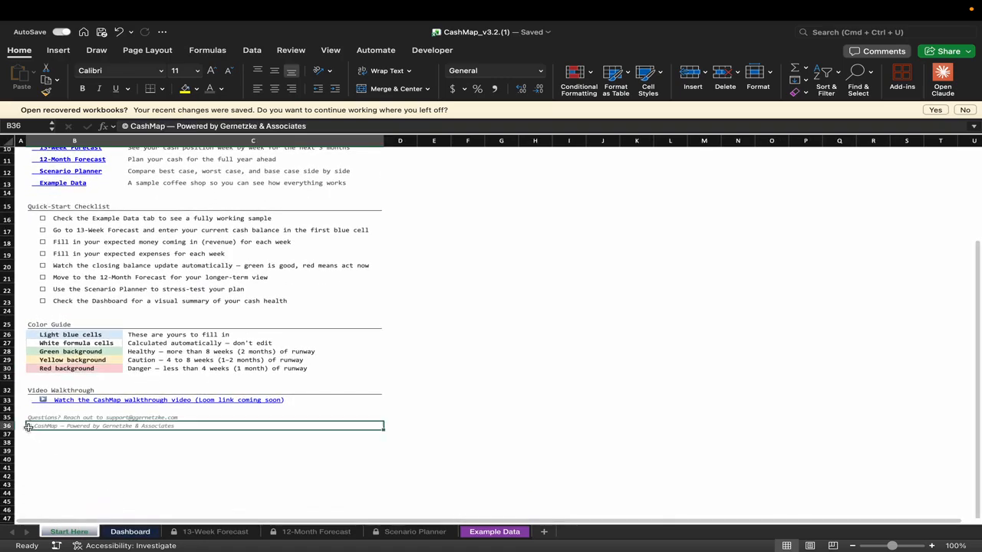
click(8, 418)
click(356, 460)
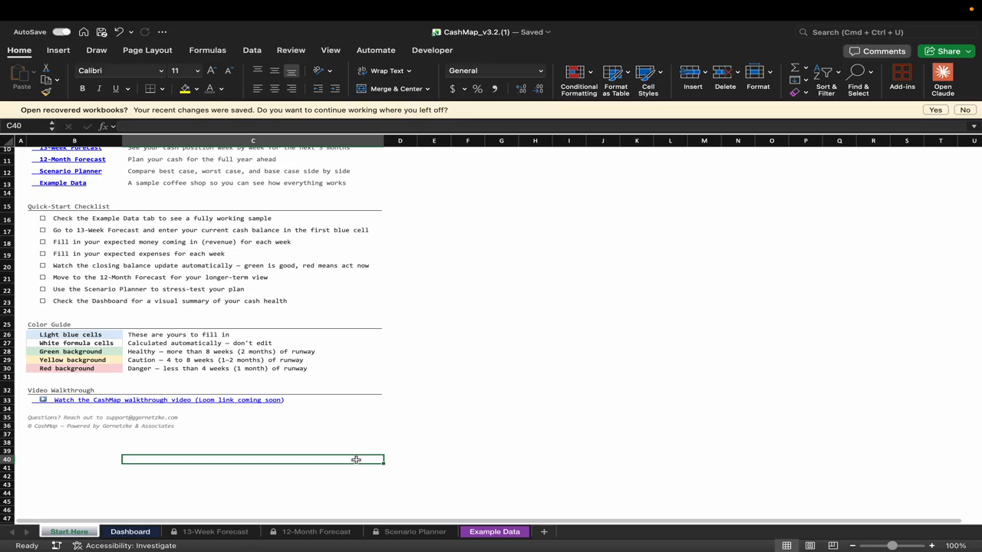
scroll(356, 460, up, 5)
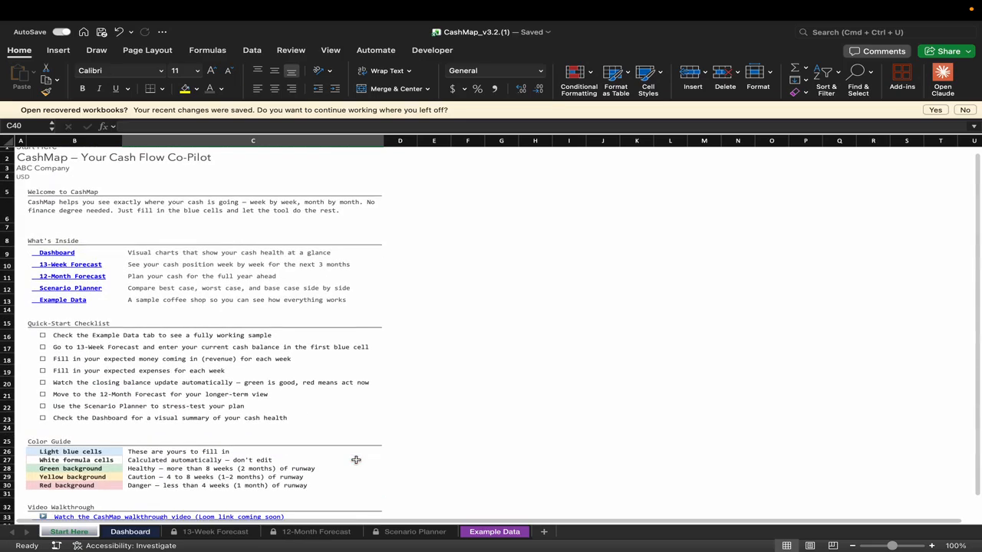